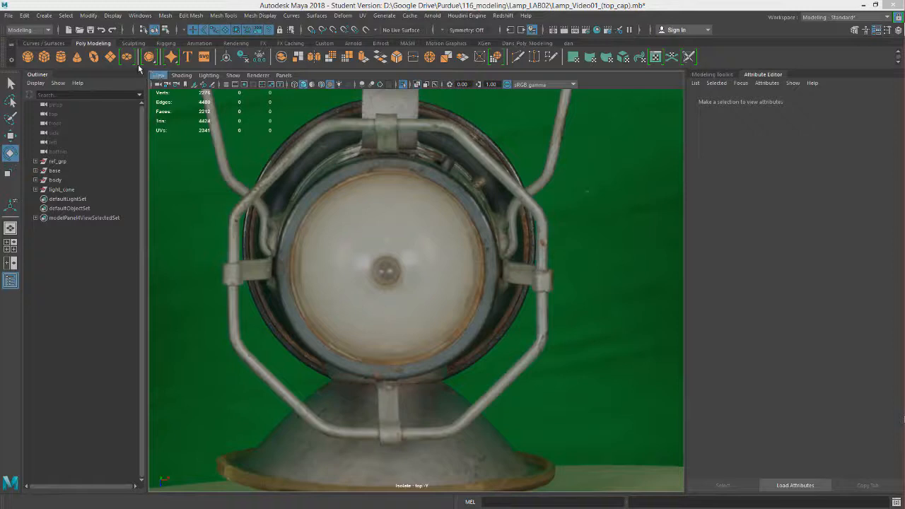
Create a polygon torus at the origin and set its axis subdivisions to 8
{"action": "left_click", "coordinate": [94, 57]}
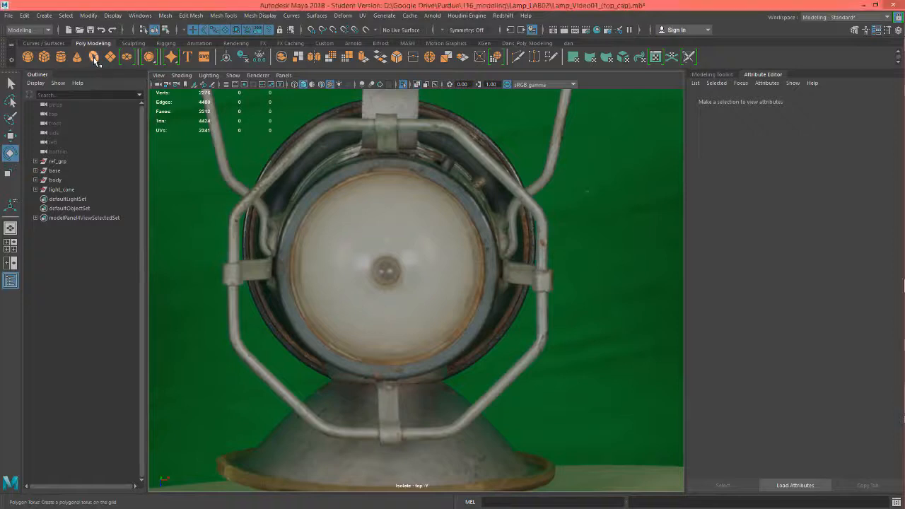
{"action": "middle_click_drag", "start_coordinate": [500, 338], "coordinate": [507, 334], "text": "alt"}
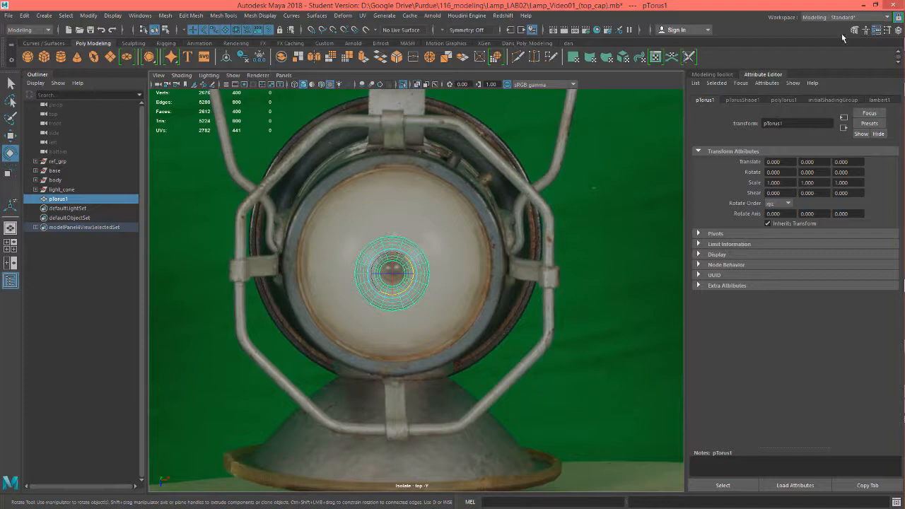
{"action": "key", "text": "ctrl+a"}
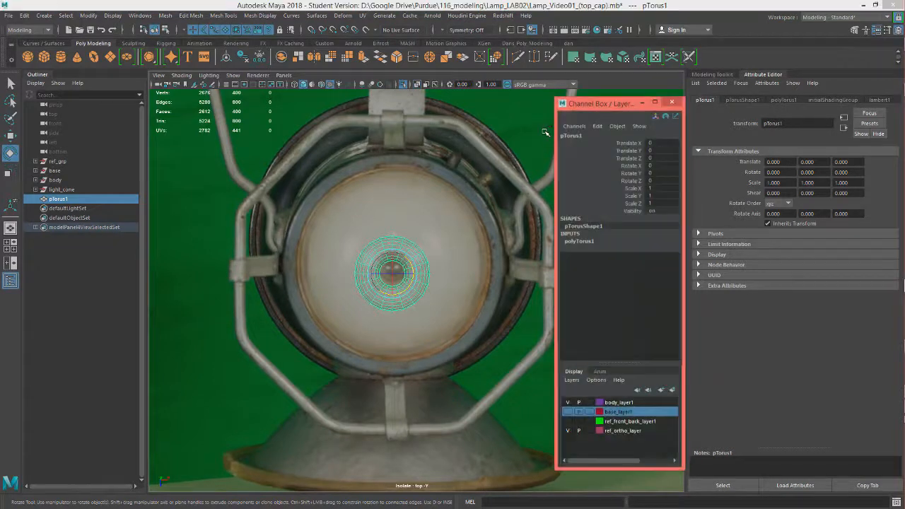
{"action": "left_click", "coordinate": [580, 242]}
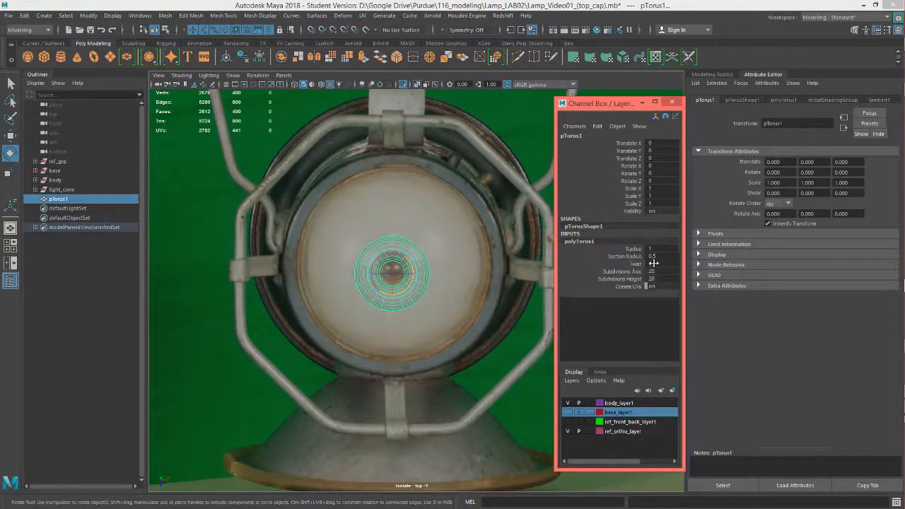
{"action": "left_click", "coordinate": [662, 273]}
{"action": "type", "text": "8"}
{"action": "key", "text": "Return"}
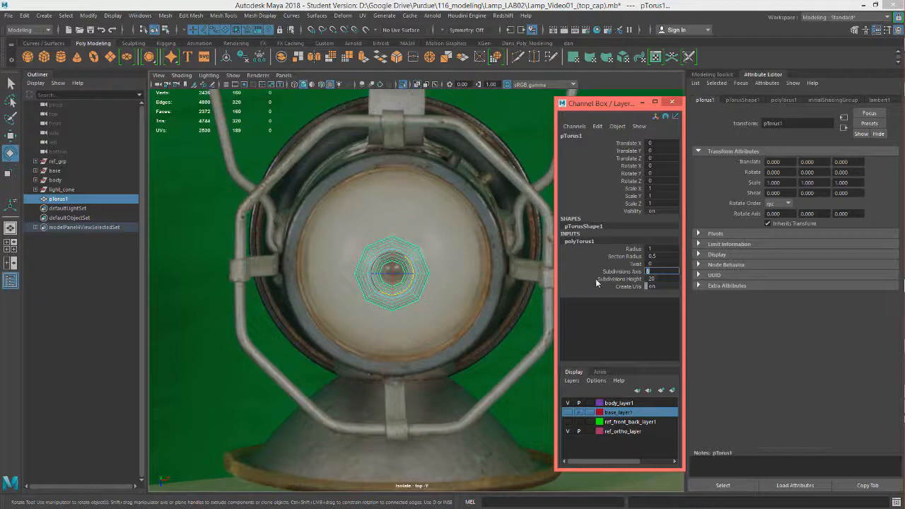
Enlarge the torus radius to about 6.2 and set its Y rotation to 22.5 to match the octagonal guard ring
{"action": "left_click", "coordinate": [633, 249]}
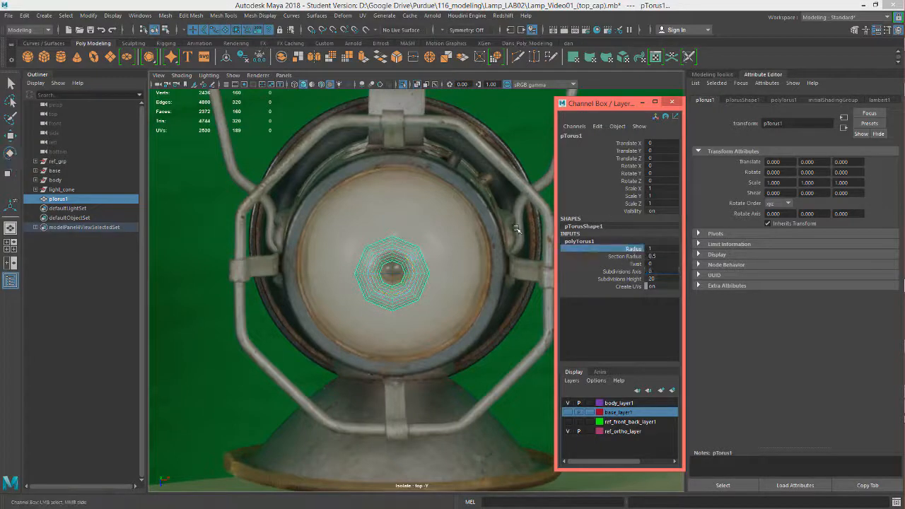
{"action": "middle_click_drag", "start_coordinate": [476, 252], "coordinate": [499, 249]}
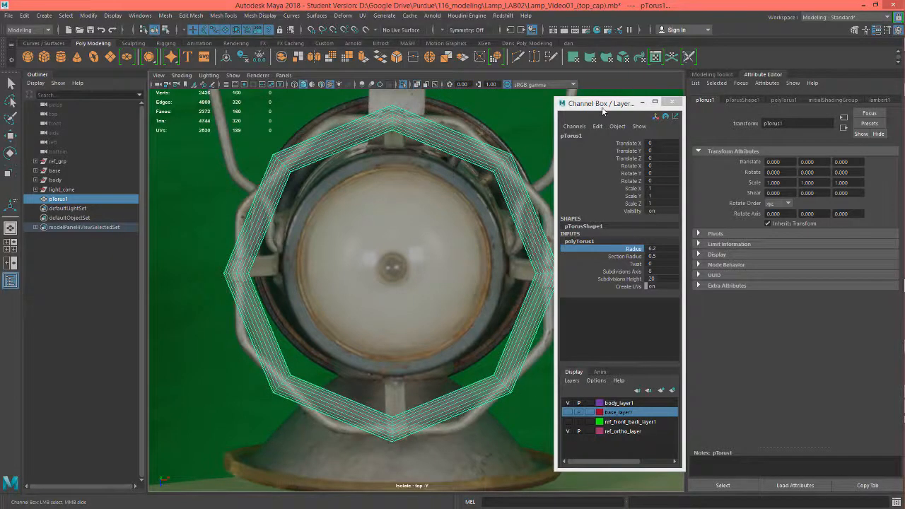
{"action": "left_click_drag", "start_coordinate": [602, 109], "coordinate": [663, 107]}
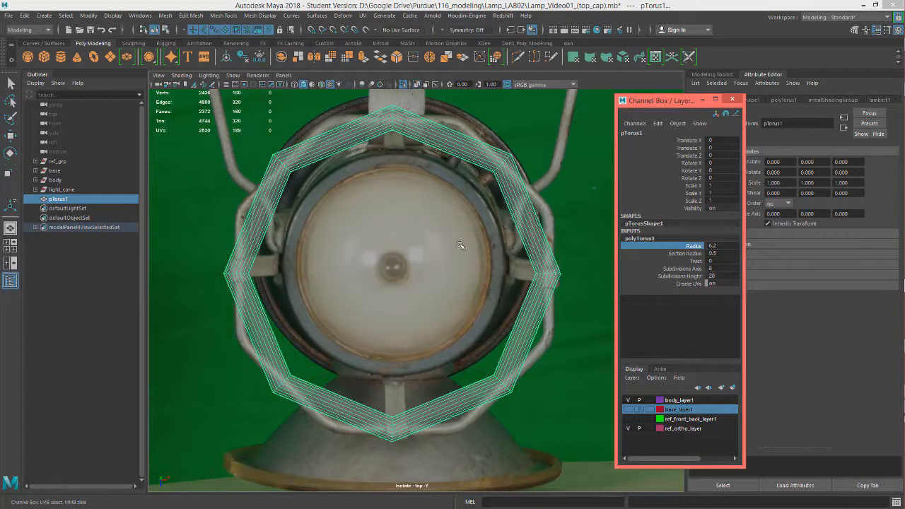
{"action": "left_click", "coordinate": [720, 169]}
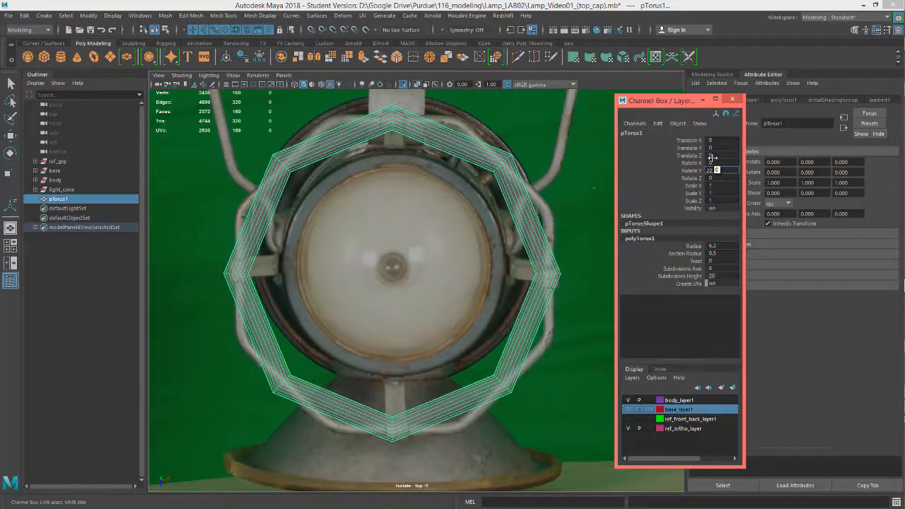
{"action": "type", "text": "22.5"}
{"action": "key", "text": "Return"}
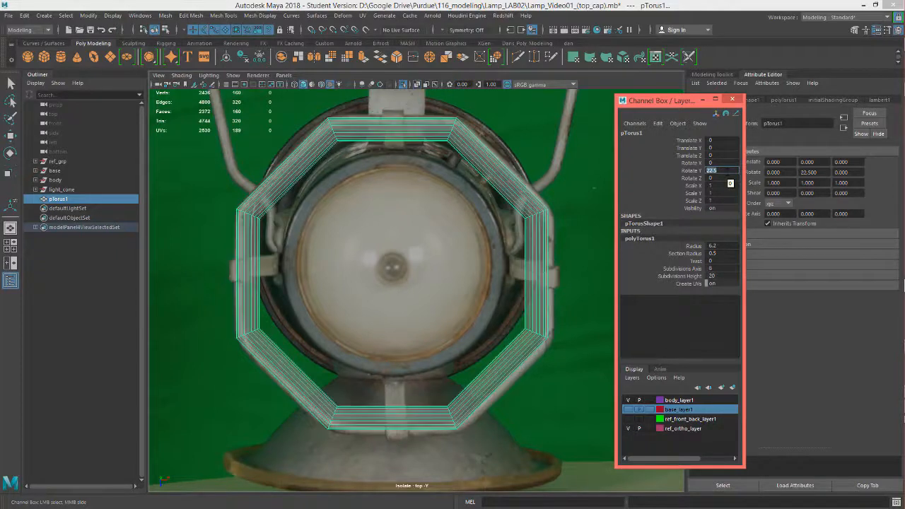
Fit the torus to the reference guard ring with a radius of 6.8 and a section radius of 0.3
{"action": "middle_click_drag", "start_coordinate": [561, 260], "coordinate": [556, 249], "text": "alt"}
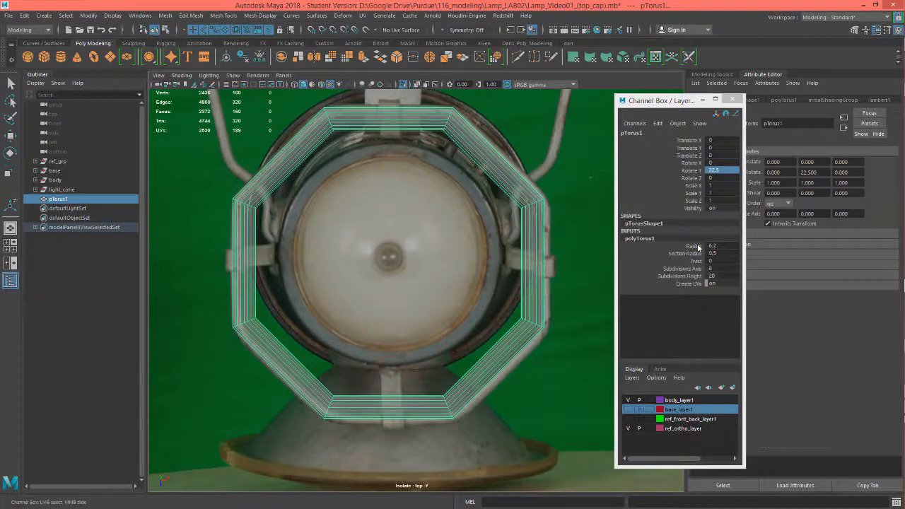
{"action": "left_click", "coordinate": [668, 247]}
{"action": "middle_click_drag", "start_coordinate": [572, 242], "coordinate": [574, 244]}
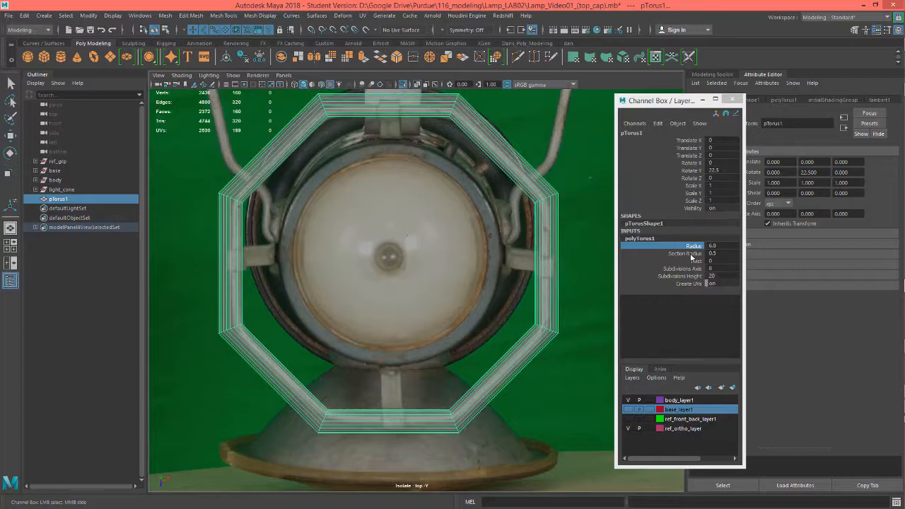
{"action": "scroll", "coordinate": [535, 402], "scroll_direction": "up", "scroll_amount": 5}
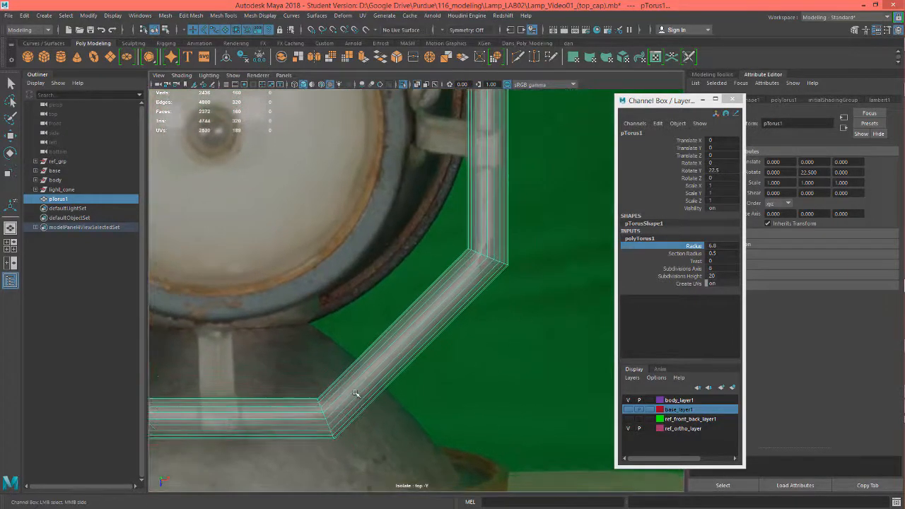
{"action": "scroll", "coordinate": [394, 358], "scroll_direction": "up", "scroll_amount": 3}
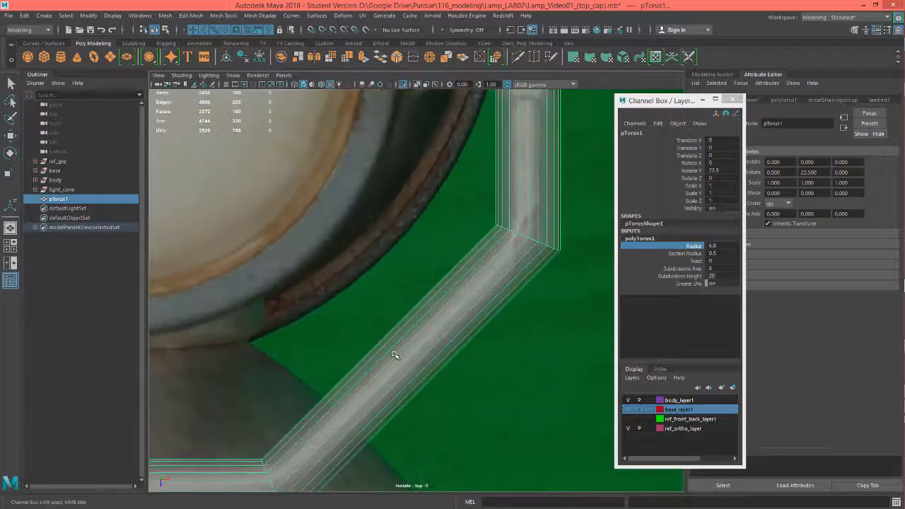
{"action": "left_click", "coordinate": [700, 253]}
{"action": "middle_click_drag", "start_coordinate": [583, 224], "coordinate": [580, 222]}
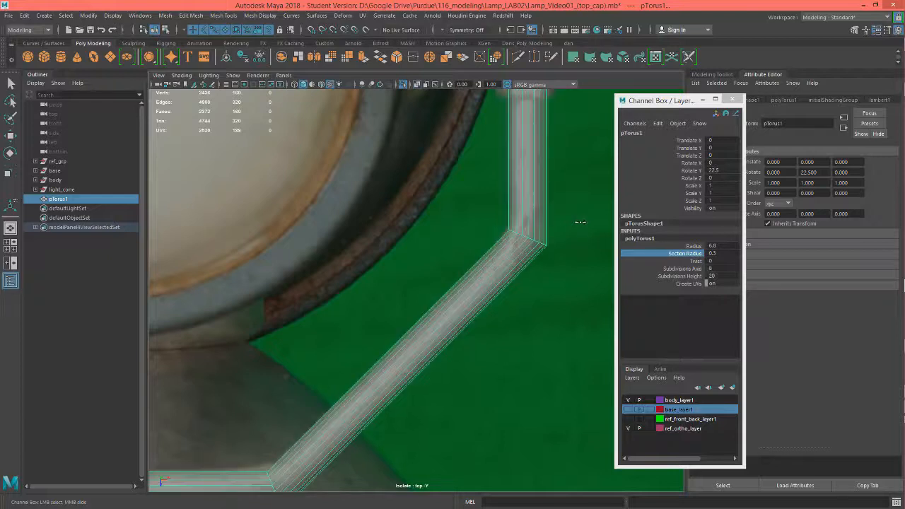
{"action": "right_click_drag", "start_coordinate": [572, 222], "coordinate": [531, 217], "text": "alt"}
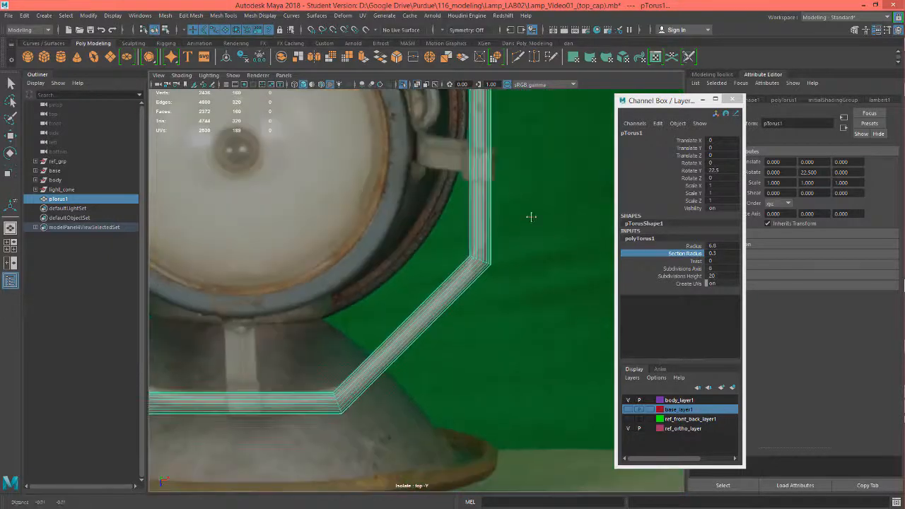
{"action": "middle_click_drag", "start_coordinate": [531, 217], "coordinate": [558, 127], "text": "alt"}
{"action": "right_click_drag", "start_coordinate": [450, 229], "coordinate": [572, 247], "text": "alt"}
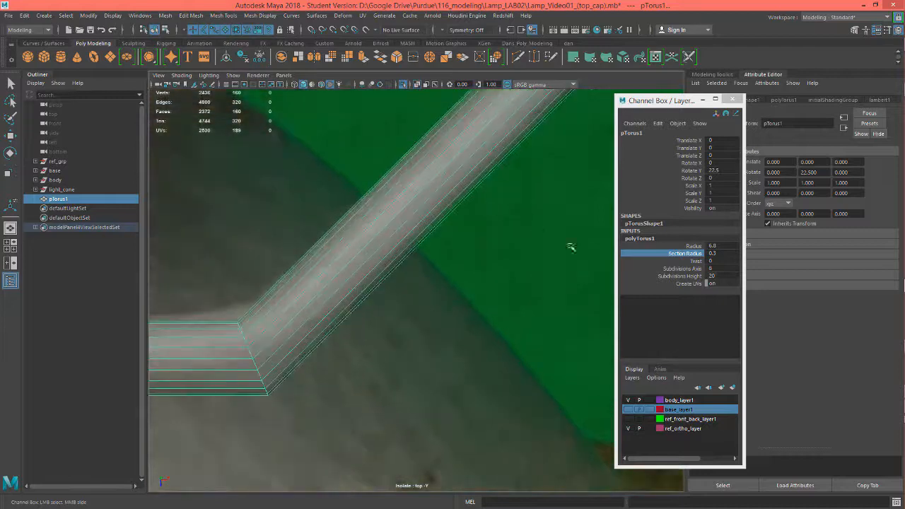
{"action": "left_click", "coordinate": [721, 253]}
{"action": "type", "text": ".01"}
{"action": "key", "text": "Return"}
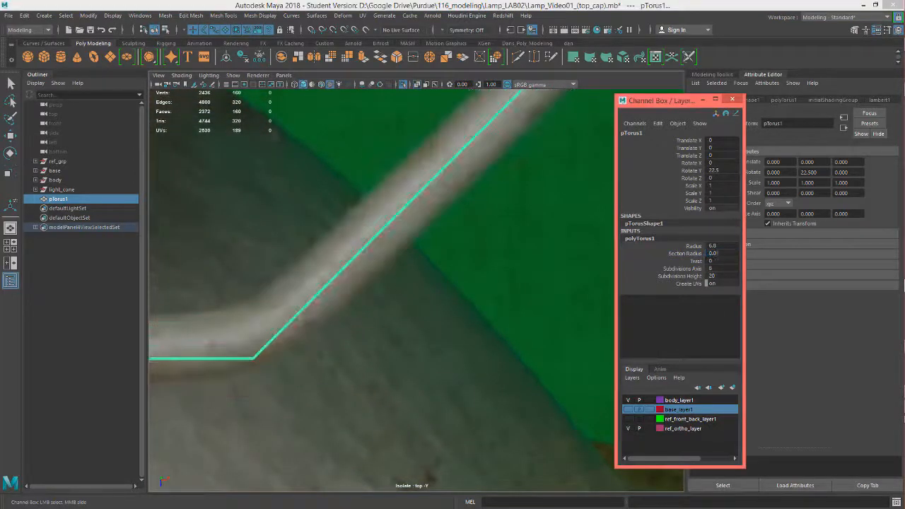
{"action": "key", "text": "ctrl+z"}
Set the torus section radius to 0.29 and check its fit along the reference ring's lower edge
{"action": "left_click", "coordinate": [721, 253]}
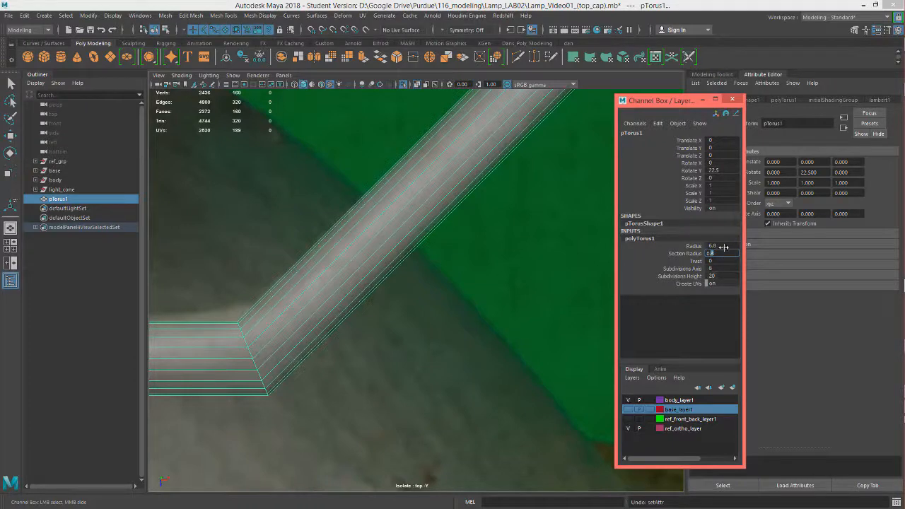
{"action": "type", "text": ".29"}
{"action": "key", "text": "Return"}
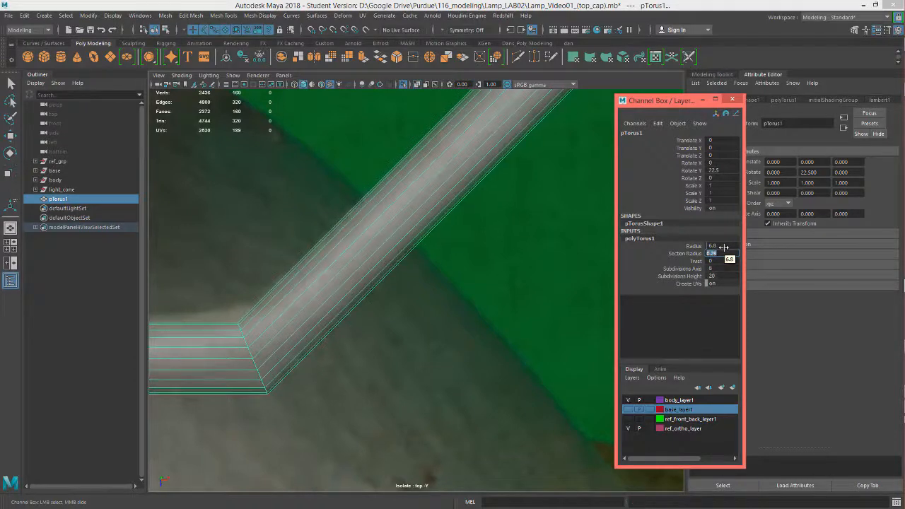
{"action": "right_click_drag", "start_coordinate": [512, 215], "coordinate": [388, 221], "text": "alt"}
{"action": "middle_click_drag", "start_coordinate": [388, 221], "coordinate": [399, 241], "text": "alt"}
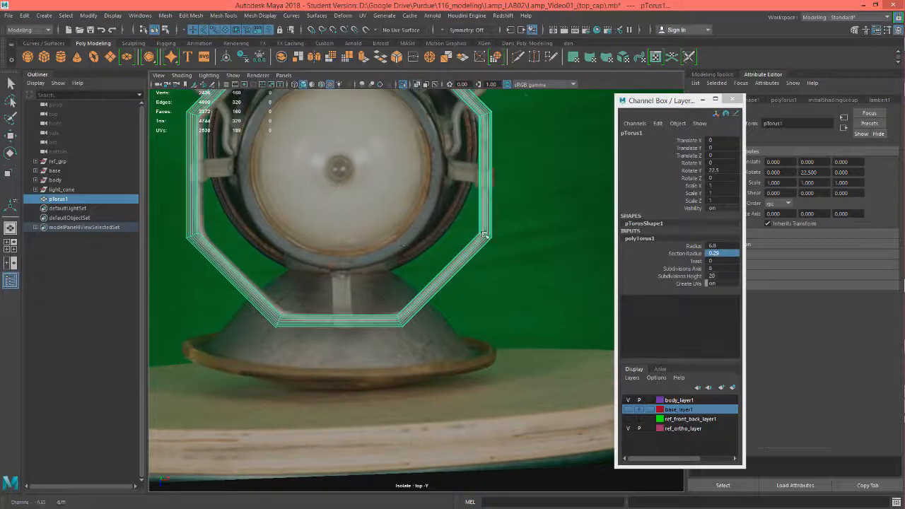
{"action": "right_click_drag", "start_coordinate": [399, 241], "coordinate": [570, 284], "text": "alt"}
{"action": "middle_click_drag", "start_coordinate": [461, 322], "coordinate": [481, 344], "text": "alt"}
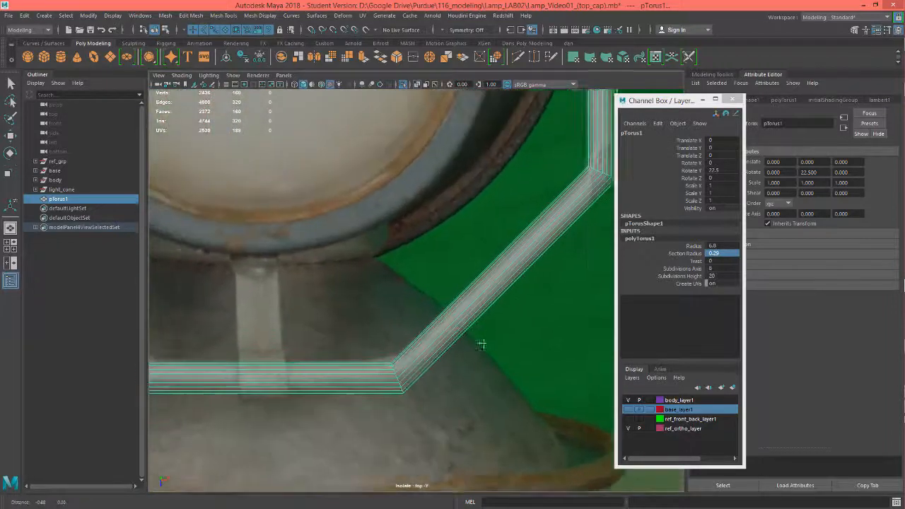
{"action": "right_click_drag", "start_coordinate": [481, 344], "coordinate": [382, 311], "text": "alt"}
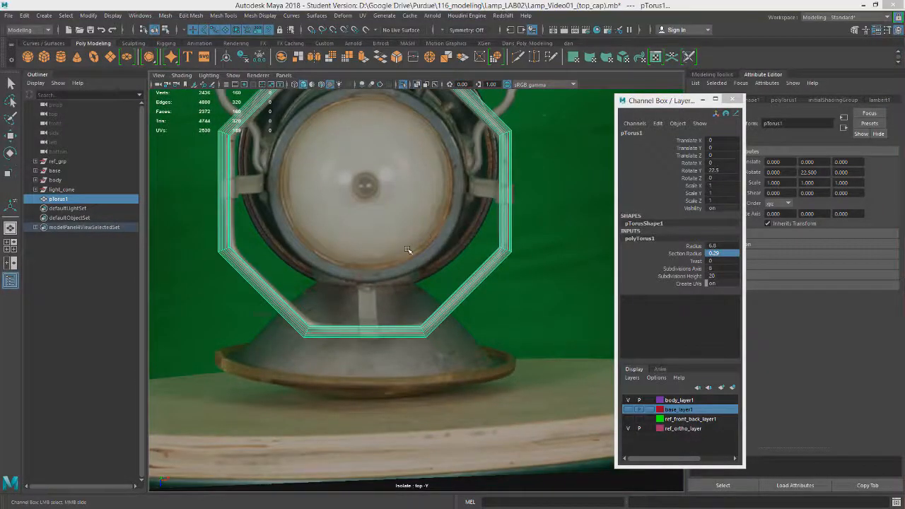
Show the ref_front_back_layer1 layer and exit isolate mode in the perspective view
{"action": "key", "text": "space"}
{"action": "left_click_drag", "start_coordinate": [409, 251], "coordinate": [418, 229]}
{"action": "left_click_drag", "start_coordinate": [413, 297], "coordinate": [407, 235], "text": "alt"}
{"action": "middle_click_drag", "start_coordinate": [407, 235], "coordinate": [419, 262], "text": "alt"}
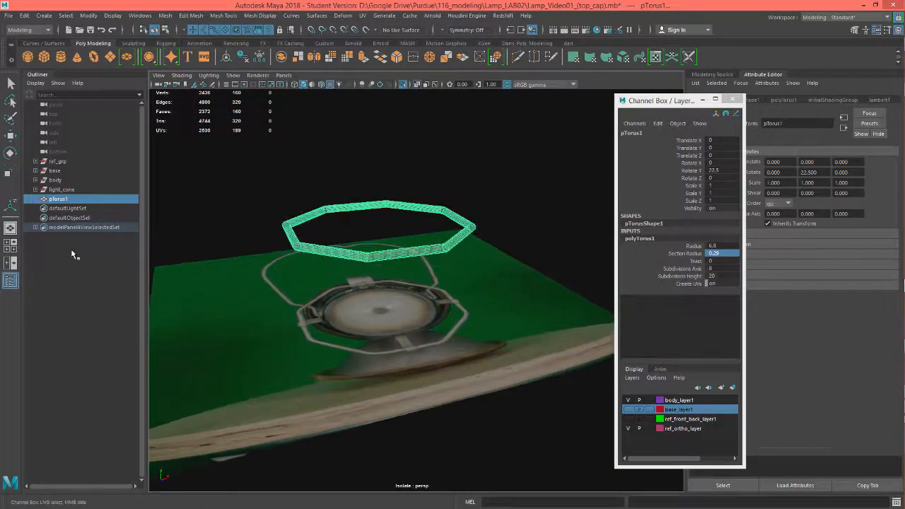
{"action": "left_click", "coordinate": [629, 419]}
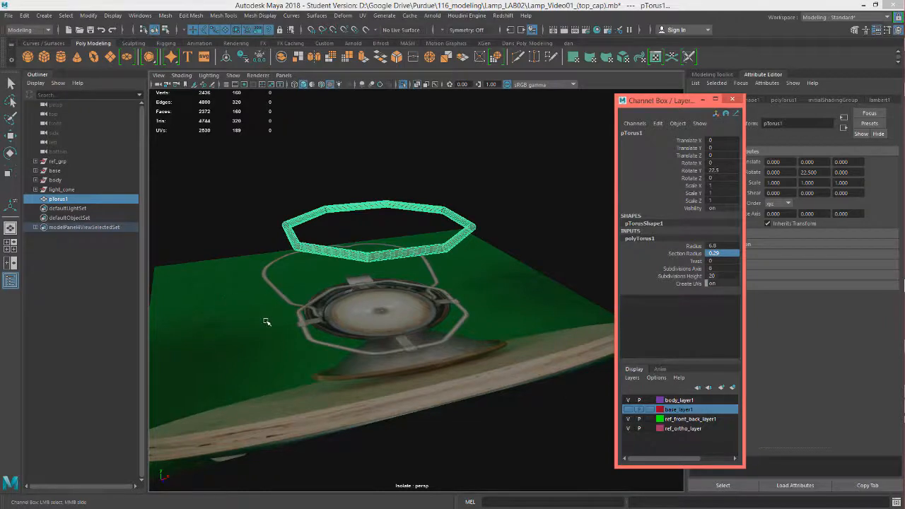
{"action": "key", "text": "ctrl+1"}
{"action": "left_click_drag", "start_coordinate": [349, 345], "coordinate": [378, 306], "text": "alt"}
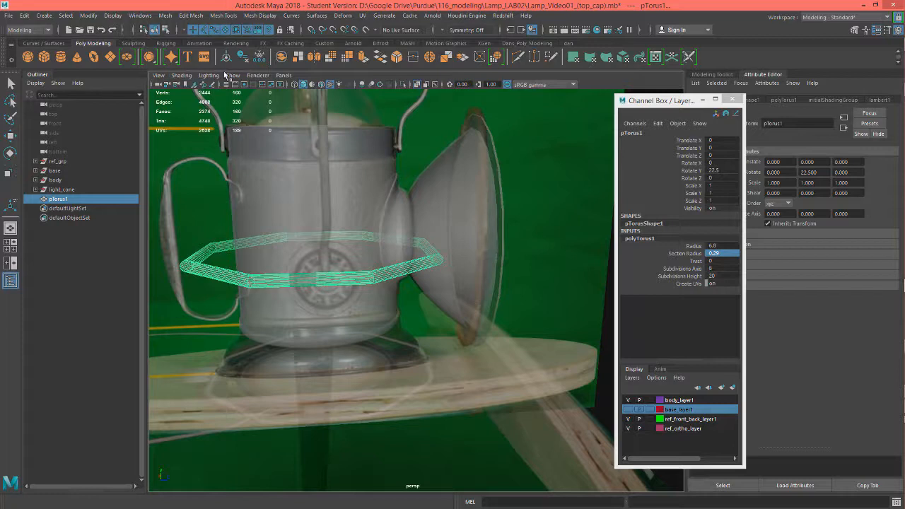
Turn off X-Ray shading and switch to the left orthographic view
{"action": "left_click", "coordinate": [181, 75]}
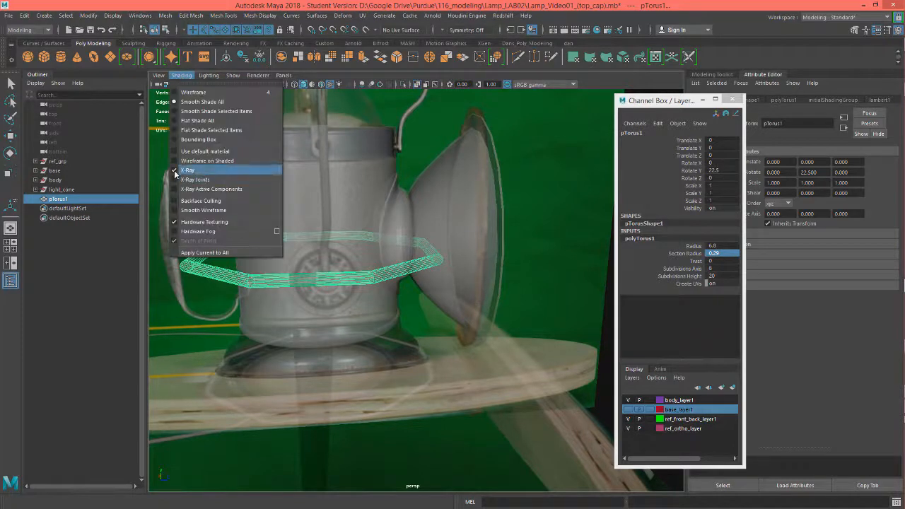
{"action": "left_click", "coordinate": [186, 170]}
{"action": "key", "text": "space"}
{"action": "left_click_drag", "start_coordinate": [234, 241], "coordinate": [293, 225]}
{"action": "scroll", "coordinate": [294, 225], "scroll_direction": "down", "scroll_amount": 6}
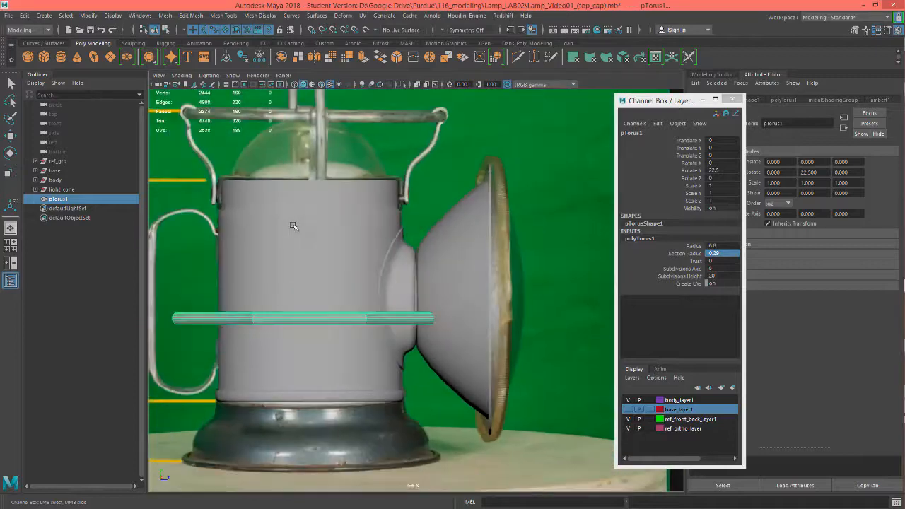
Move the torus up to a Translate Y of about 9.698, aligned with the reference ring above the glass dome
{"action": "middle_click_drag", "start_coordinate": [294, 226], "coordinate": [328, 254], "text": "alt"}
{"action": "key", "text": "e"}
{"action": "key", "text": "w"}
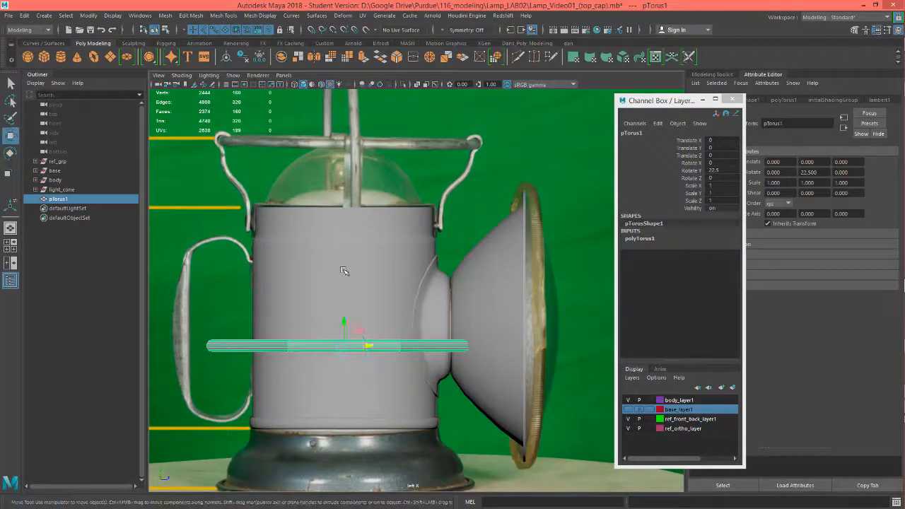
{"action": "left_click_drag", "start_coordinate": [343, 323], "coordinate": [342, 118]}
{"action": "scroll", "coordinate": [344, 119], "scroll_direction": "up", "scroll_amount": 4}
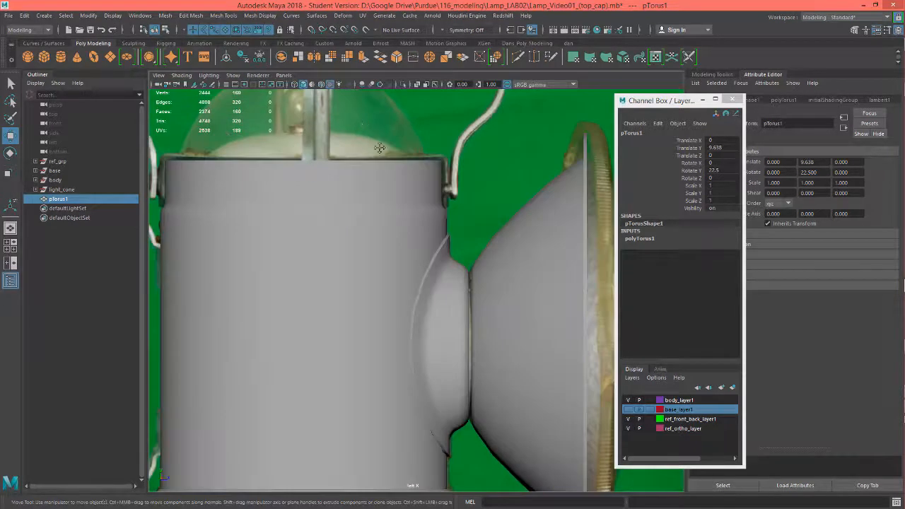
{"action": "middle_click_drag", "start_coordinate": [379, 146], "coordinate": [371, 301], "text": "alt"}
{"action": "scroll", "coordinate": [423, 228], "scroll_direction": "up", "scroll_amount": 1}
{"action": "middle_click_drag", "start_coordinate": [420, 225], "coordinate": [453, 278], "text": "alt"}
{"action": "middle_click_drag", "start_coordinate": [392, 187], "coordinate": [416, 139], "text": "alt"}
{"action": "scroll", "coordinate": [409, 240], "scroll_direction": "down", "scroll_amount": 3}
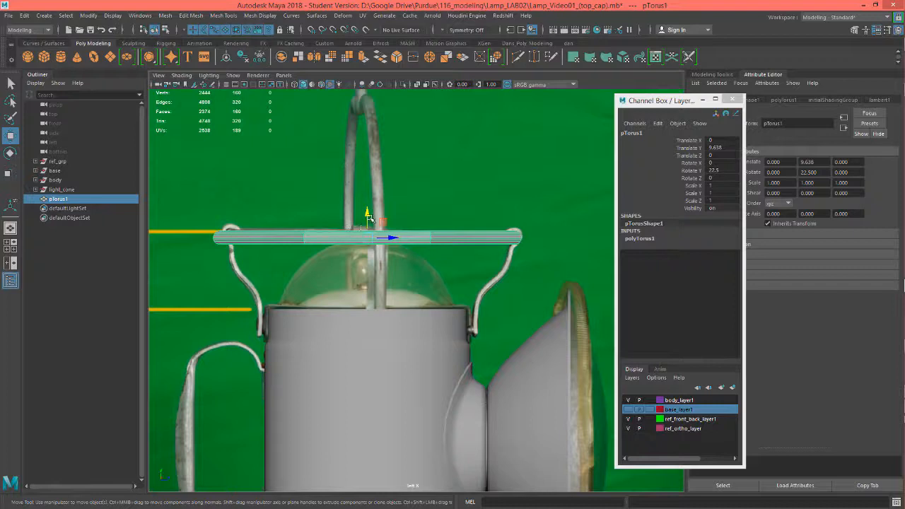
{"action": "left_click_drag", "start_coordinate": [368, 215], "coordinate": [370, 215]}
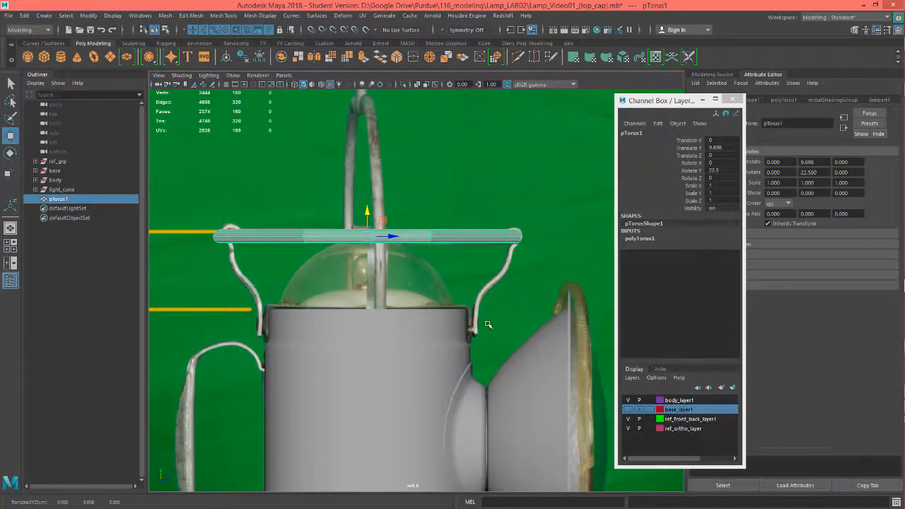
{"action": "middle_click_drag", "start_coordinate": [485, 324], "coordinate": [495, 160], "text": "alt"}
{"action": "mouse_move", "coordinate": [469, 272]}
{"action": "middle_mouse_down", "text": "alt"}
{"action": "mouse_move", "coordinate": [467, 251]}
{"action": "mouse_move", "coordinate": [449, 298]}
{"action": "middle_mouse_up", "text": "alt"}
{"action": "middle_click_drag", "start_coordinate": [390, 222], "coordinate": [388, 255], "text": "alt"}
{"action": "middle_click_drag", "start_coordinate": [270, 185], "coordinate": [276, 266], "text": "alt"}
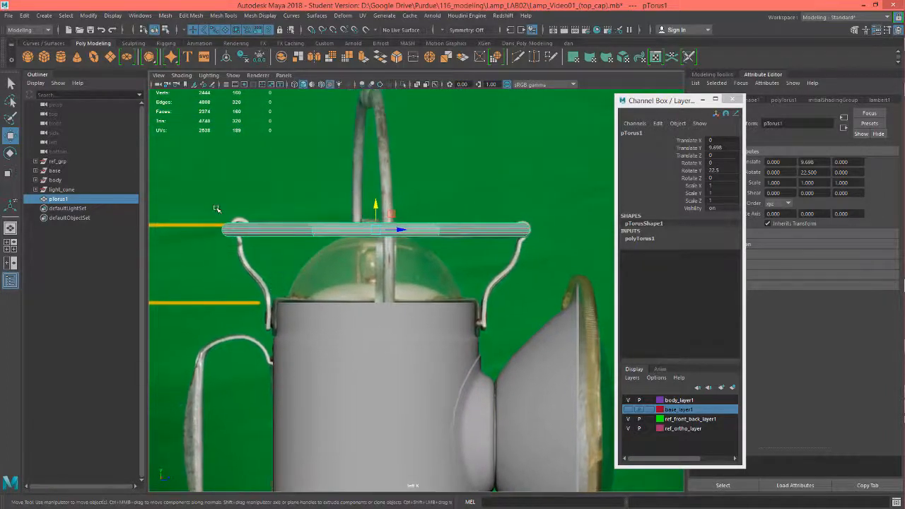
{"action": "scroll", "coordinate": [225, 210], "scroll_direction": "up", "scroll_amount": 4}
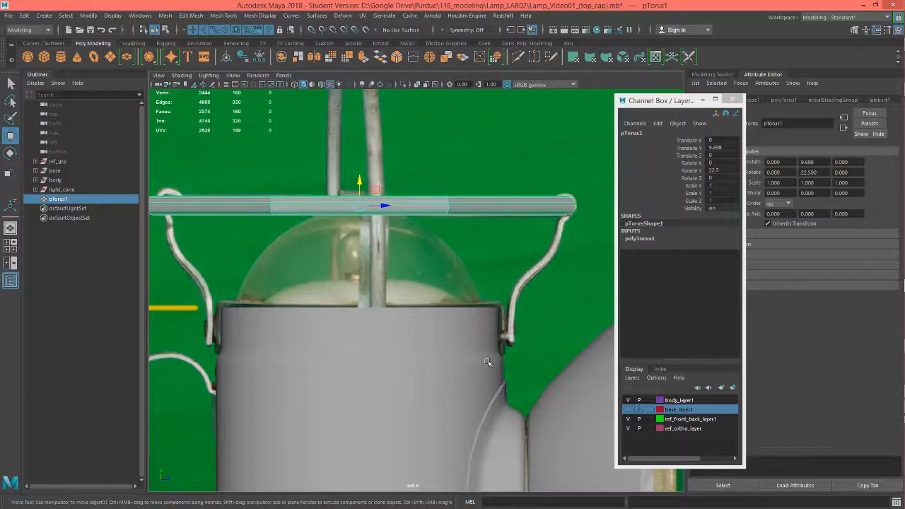
{"action": "middle_click_drag", "start_coordinate": [484, 378], "coordinate": [489, 338], "text": "alt"}
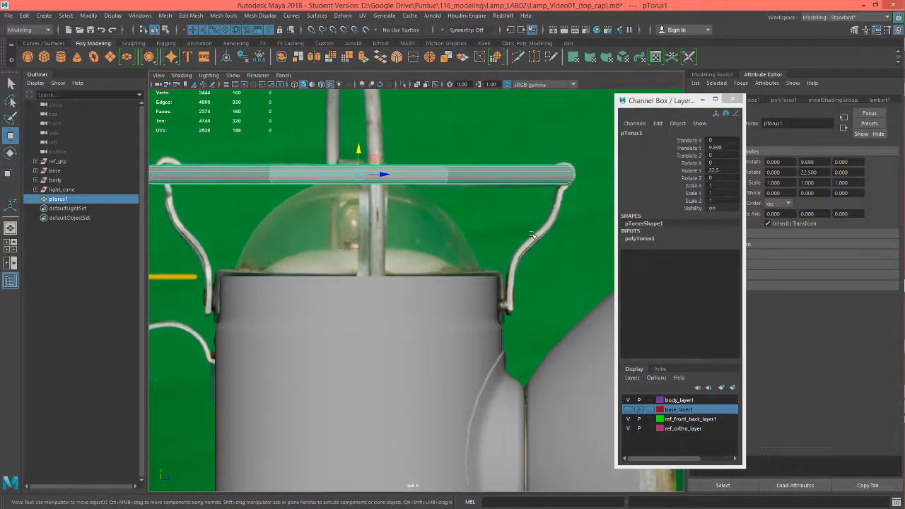
Check the torus against both ends of the reference ring in the side view and set its section radius to 0.25
{"action": "key", "text": "f"}
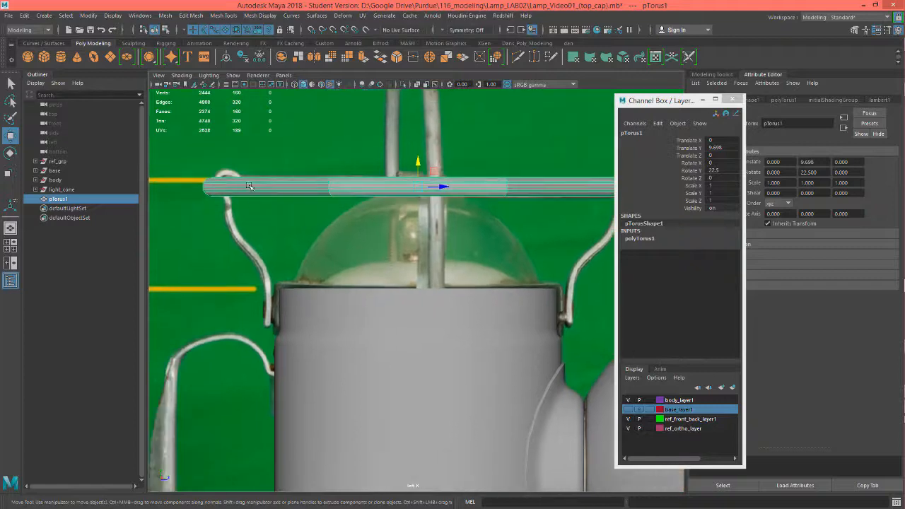
{"action": "middle_click_drag", "start_coordinate": [391, 233], "coordinate": [319, 230], "text": "alt"}
{"action": "middle_click_drag", "start_coordinate": [378, 229], "coordinate": [413, 264], "text": "alt"}
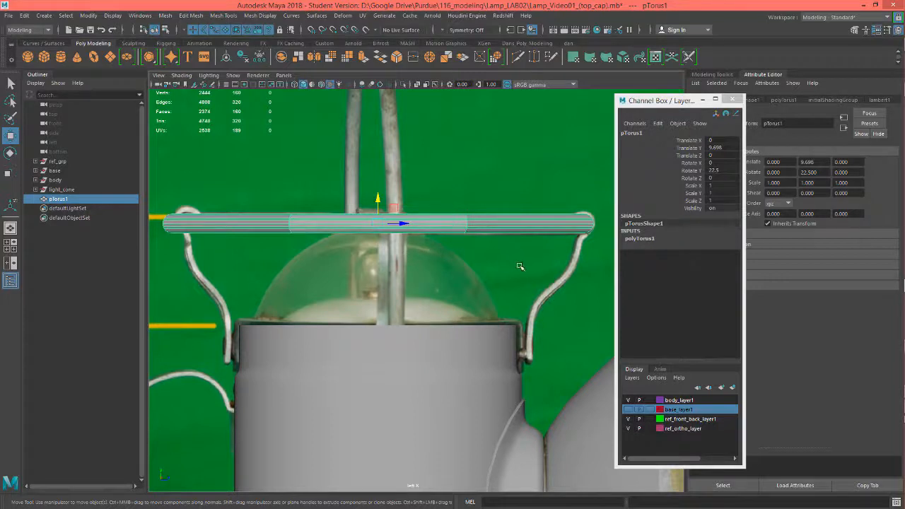
{"action": "middle_click_drag", "start_coordinate": [519, 264], "coordinate": [403, 258], "text": "alt"}
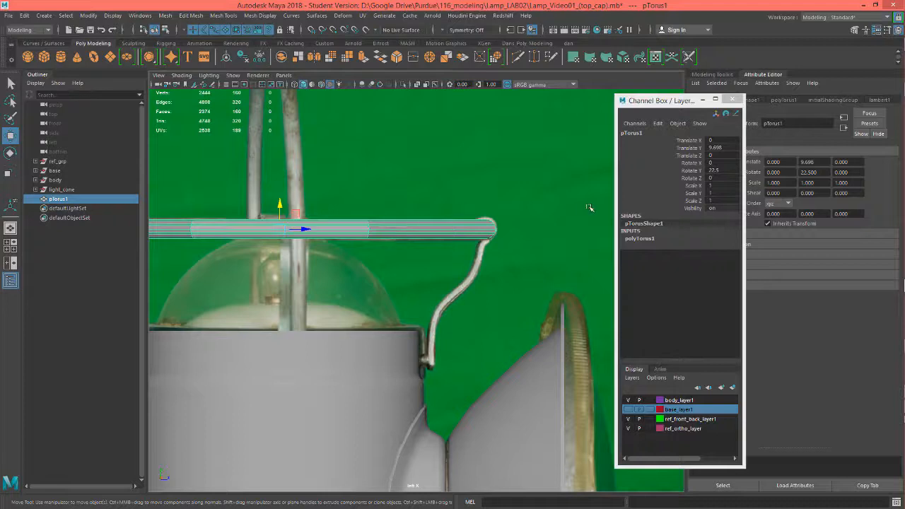
{"action": "left_click", "coordinate": [644, 240]}
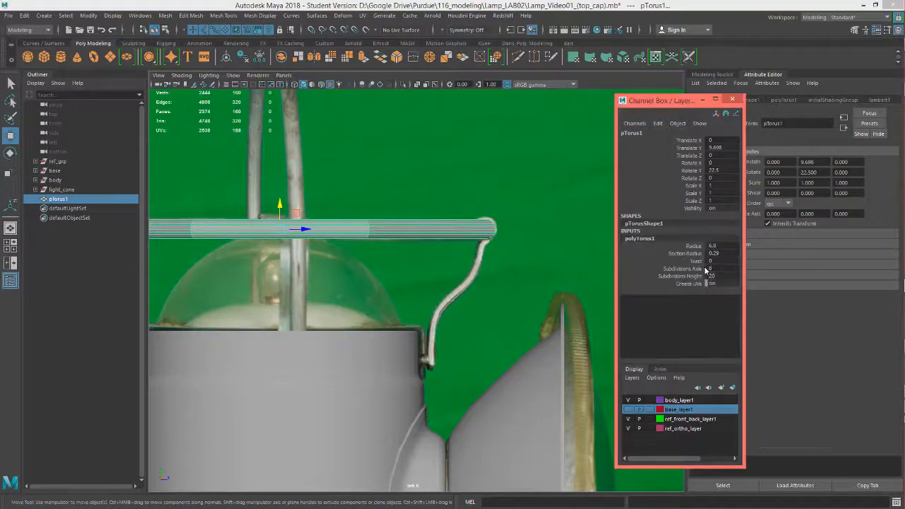
{"action": "left_click", "coordinate": [686, 253]}
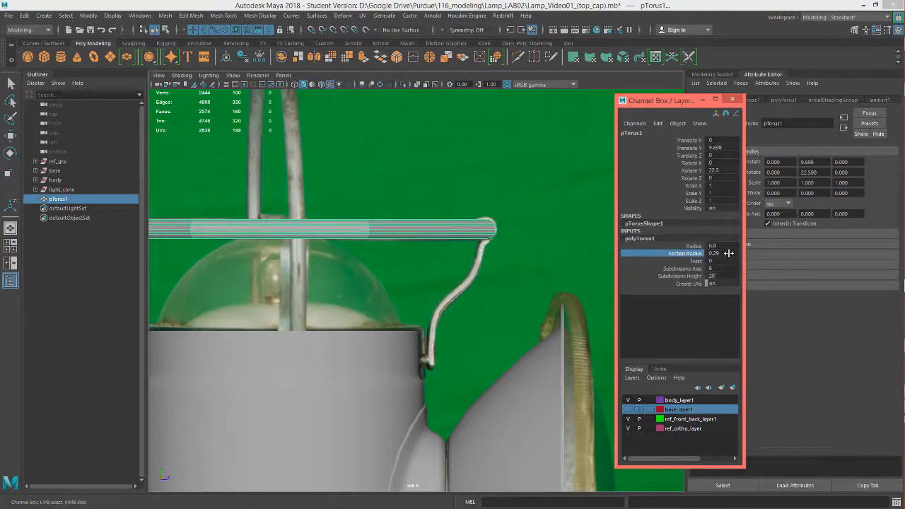
{"action": "double_click", "coordinate": [711, 254]}
{"action": "type", "text": "0.2"}
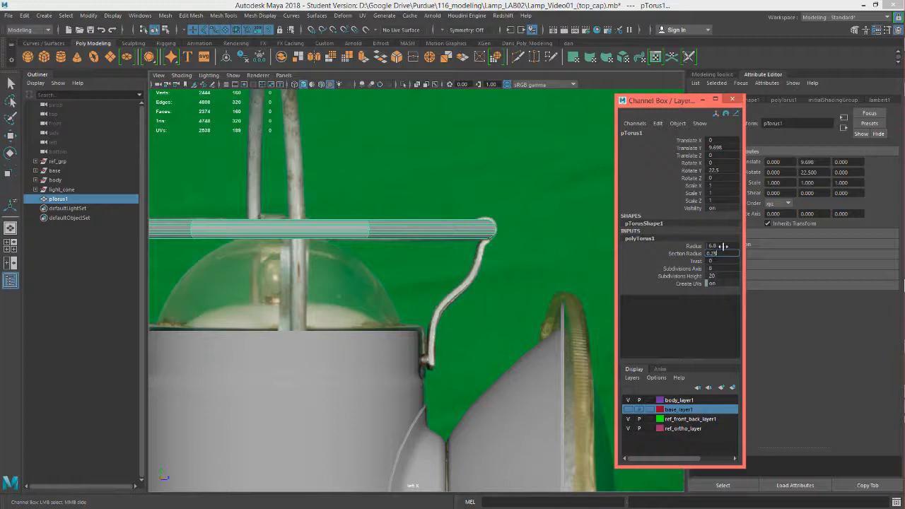
{"action": "key", "text": "Return"}
Fine-tune the torus height against the reference ring in the side view to a Translate Y of about 9.757
{"action": "middle_click_drag", "start_coordinate": [273, 200], "coordinate": [298, 207], "text": "alt"}
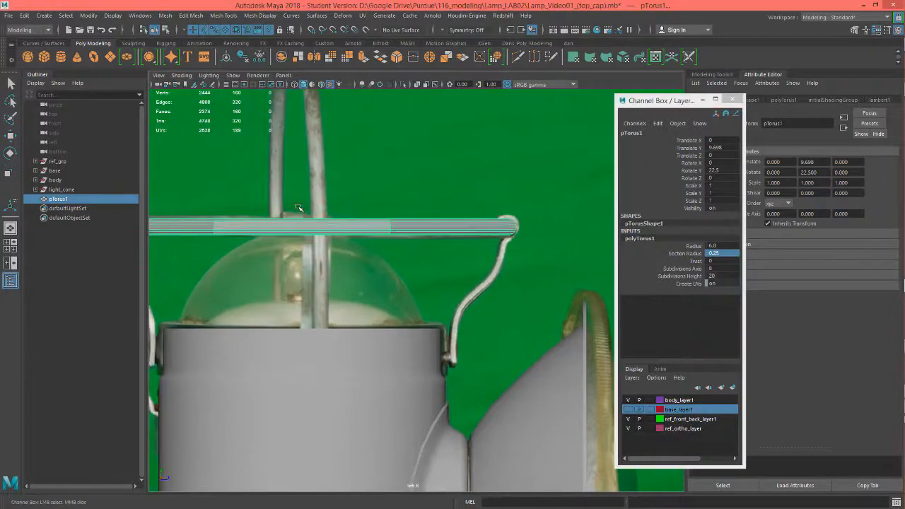
{"action": "key", "text": "w"}
{"action": "left_click_drag", "start_coordinate": [303, 201], "coordinate": [302, 206]}
{"action": "right_click_drag", "start_coordinate": [249, 205], "coordinate": [410, 148], "text": "alt"}
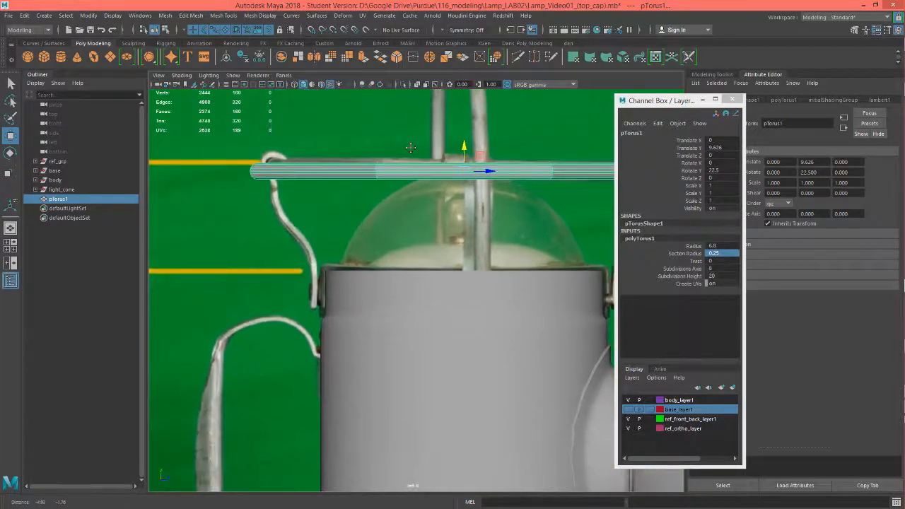
{"action": "middle_click_drag", "start_coordinate": [410, 148], "coordinate": [419, 176], "text": "alt"}
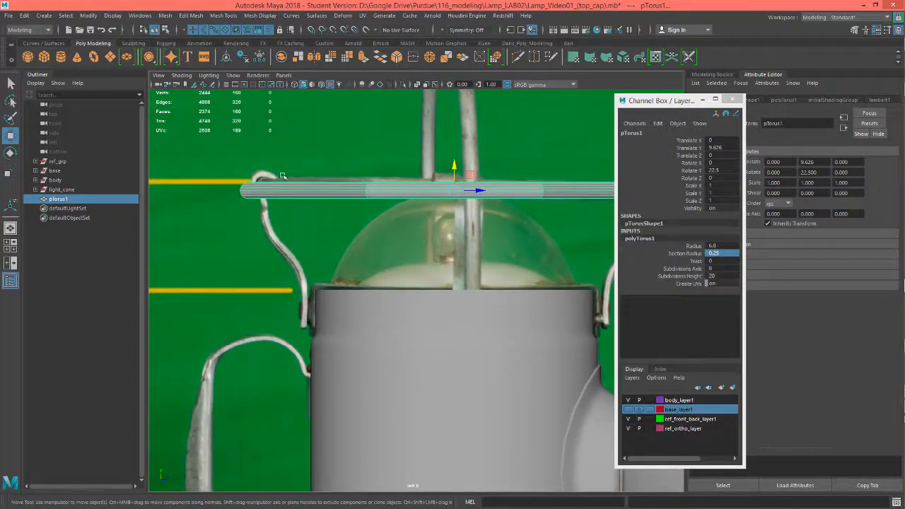
{"action": "middle_click_drag", "start_coordinate": [316, 216], "coordinate": [279, 232], "text": "alt"}
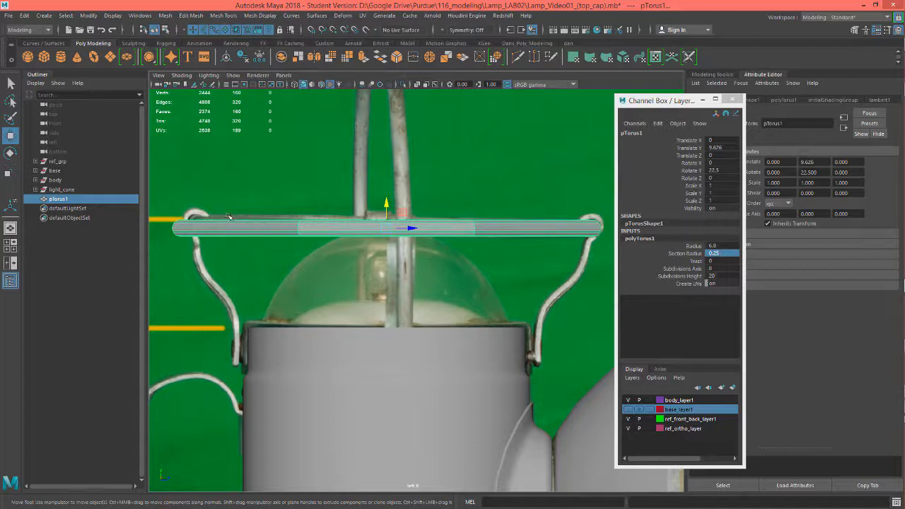
{"action": "scroll", "coordinate": [304, 176], "scroll_direction": "down", "scroll_amount": 3}
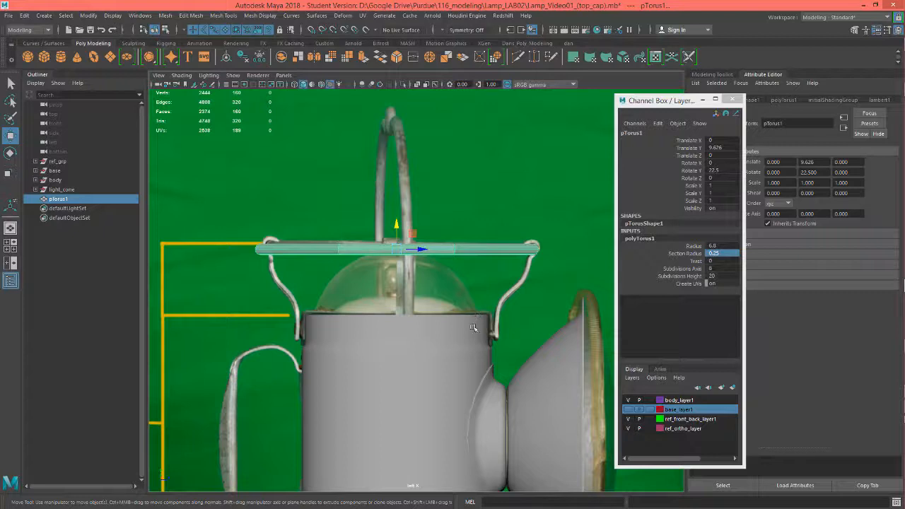
{"action": "middle_click_drag", "start_coordinate": [476, 330], "coordinate": [433, 293], "text": "alt"}
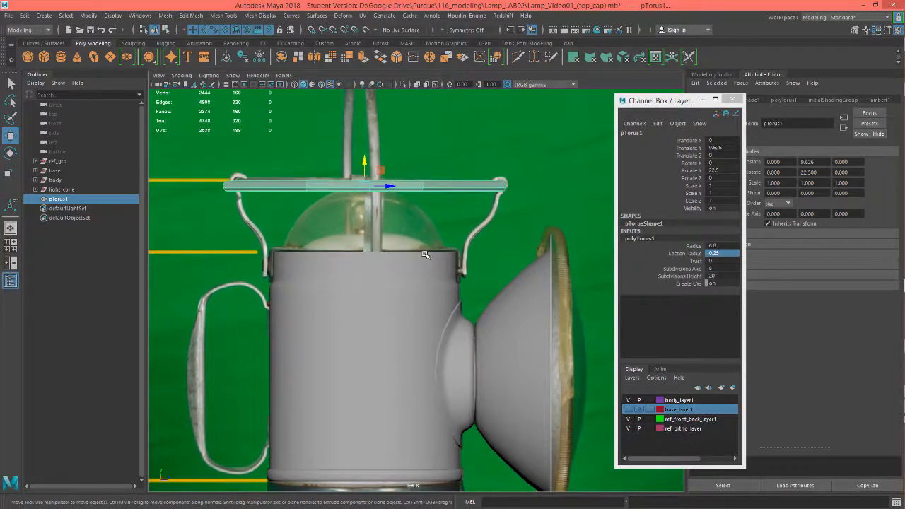
{"action": "left_click_drag", "start_coordinate": [363, 168], "coordinate": [365, 164]}
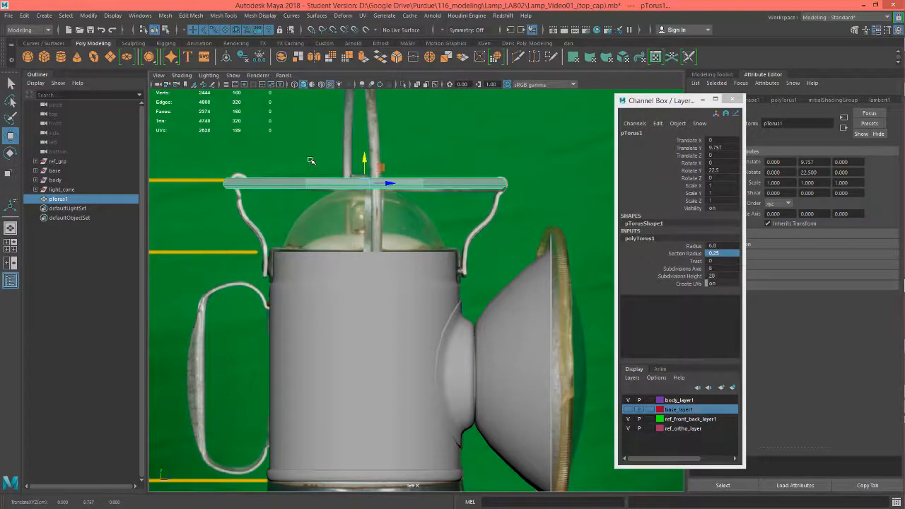
Switch to the top orthographic view and examine the torus's lower corner against the reference image
{"action": "key", "text": "space"}
{"action": "left_click_drag", "start_coordinate": [311, 161], "coordinate": [260, 155]}
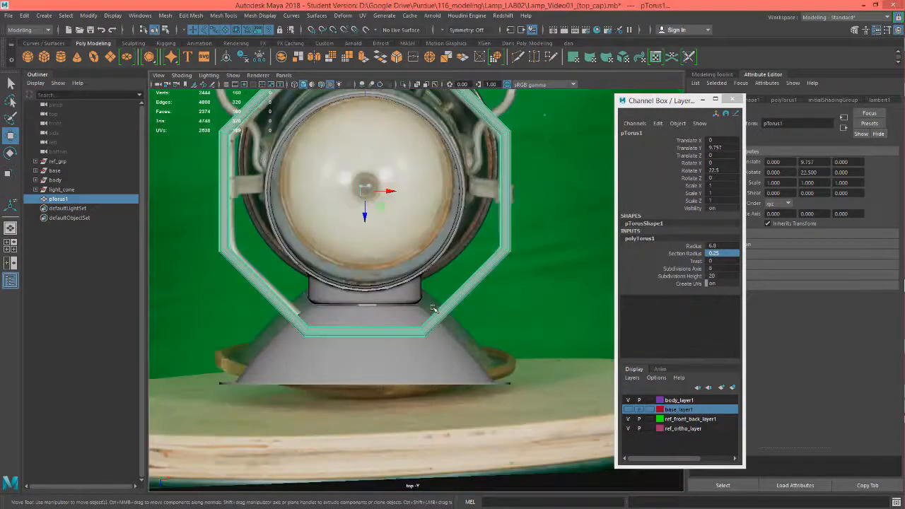
{"action": "scroll", "coordinate": [433, 309], "scroll_direction": "up", "scroll_amount": 4}
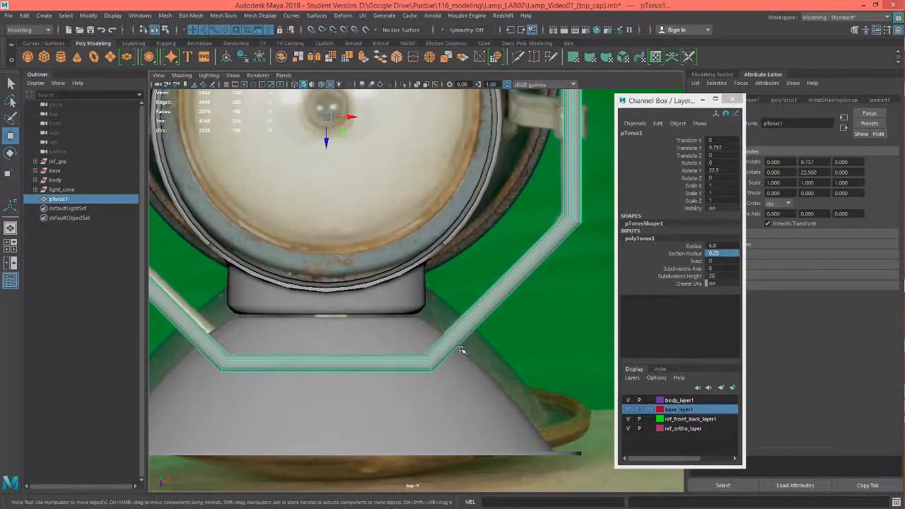
{"action": "scroll", "coordinate": [460, 350], "scroll_direction": "up", "scroll_amount": 2}
{"action": "scroll", "coordinate": [436, 377], "scroll_direction": "down", "scroll_amount": 4}
{"action": "scroll", "coordinate": [414, 332], "scroll_direction": "up", "scroll_amount": 3}
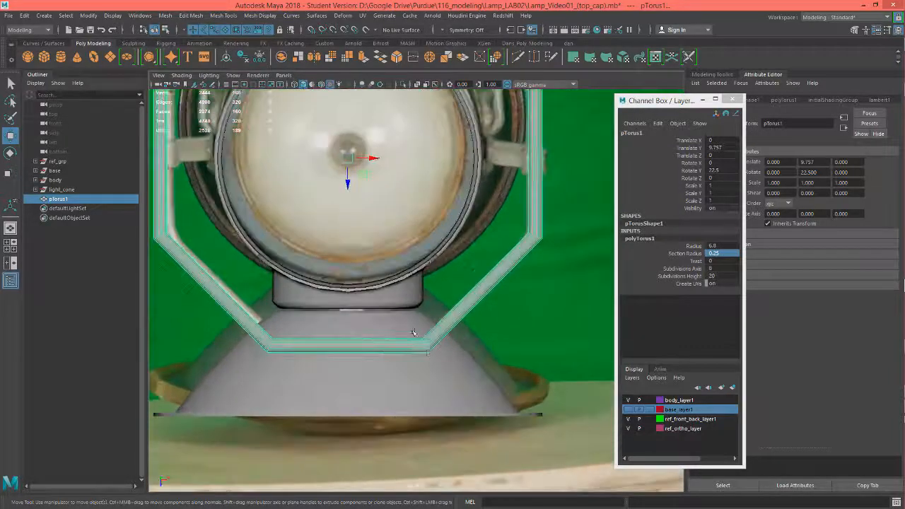
{"action": "scroll", "coordinate": [426, 346], "scroll_direction": "up", "scroll_amount": 5}
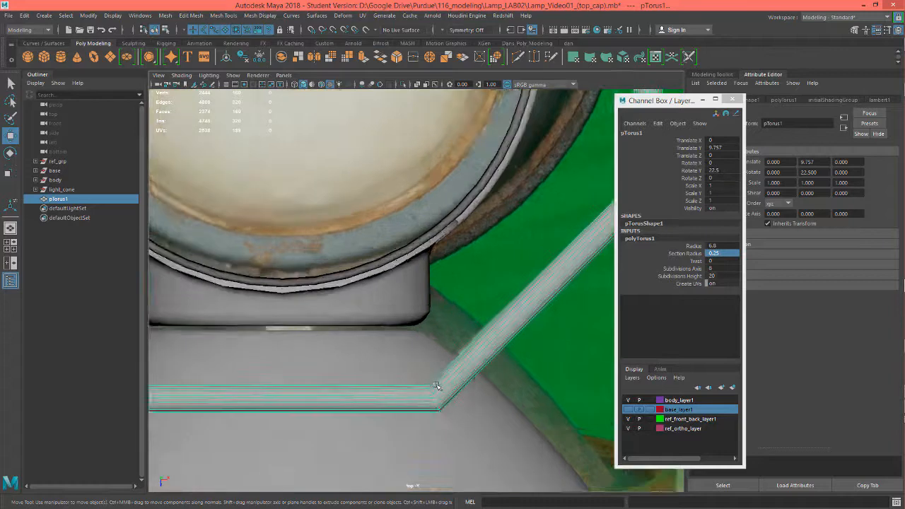
{"action": "right_click_drag", "start_coordinate": [421, 227], "coordinate": [420, 202]}
{"action": "scroll", "coordinate": [435, 377], "scroll_direction": "up", "scroll_amount": 3}
{"action": "middle_click_drag", "start_coordinate": [435, 376], "coordinate": [417, 366], "text": "alt"}
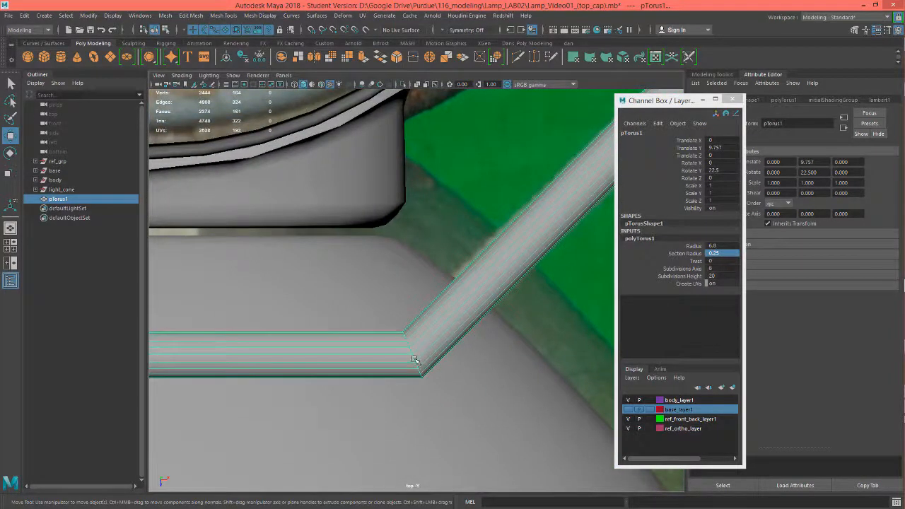
Set ref_ortho_layer to reference display and hide the ref_front_back_layer1 and body_layer1 layers
{"action": "right_click_drag", "start_coordinate": [417, 352], "coordinate": [418, 202]}
{"action": "right_click_drag", "start_coordinate": [518, 234], "coordinate": [516, 201]}
{"action": "left_click", "coordinate": [650, 428]}
{"action": "left_click", "coordinate": [649, 429]}
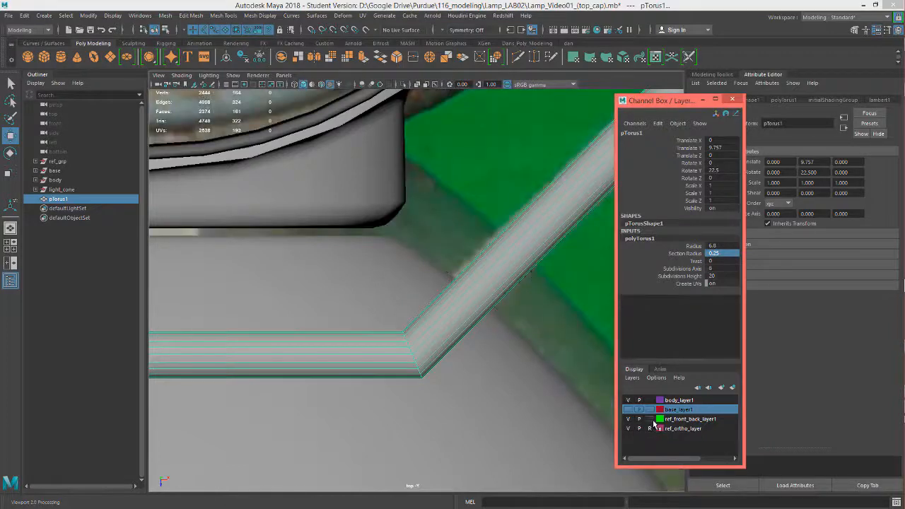
{"action": "left_click", "coordinate": [627, 419]}
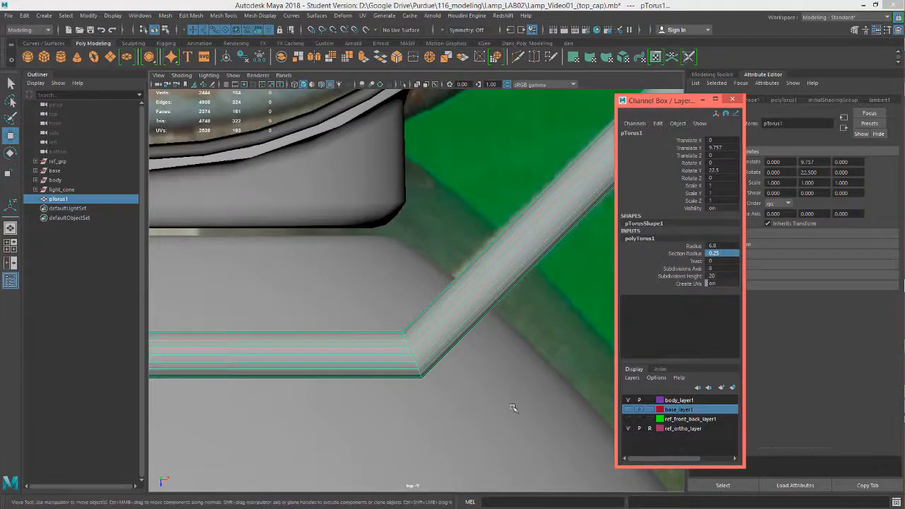
{"action": "left_click", "coordinate": [629, 400]}
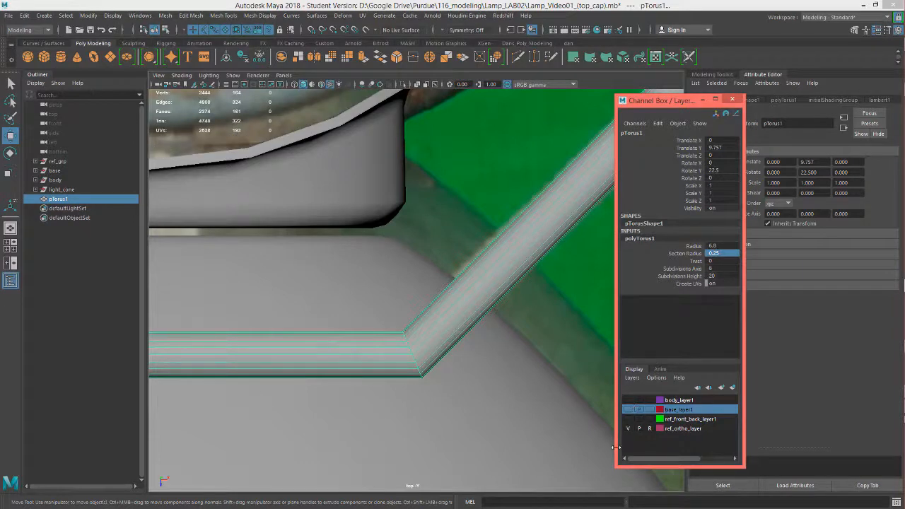
Select the cross-section edge loop at the torus's lower corner and convert it to an edge ring covering all eight corners
{"action": "right_click_drag", "start_coordinate": [514, 241], "coordinate": [515, 203]}
{"action": "double_click", "coordinate": [412, 352]}
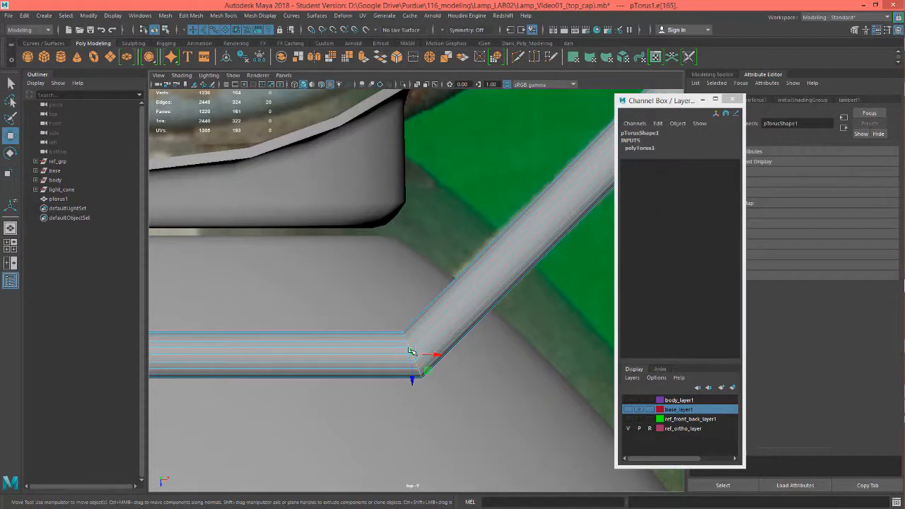
{"action": "middle_click_drag", "start_coordinate": [471, 333], "coordinate": [416, 389], "text": "alt"}
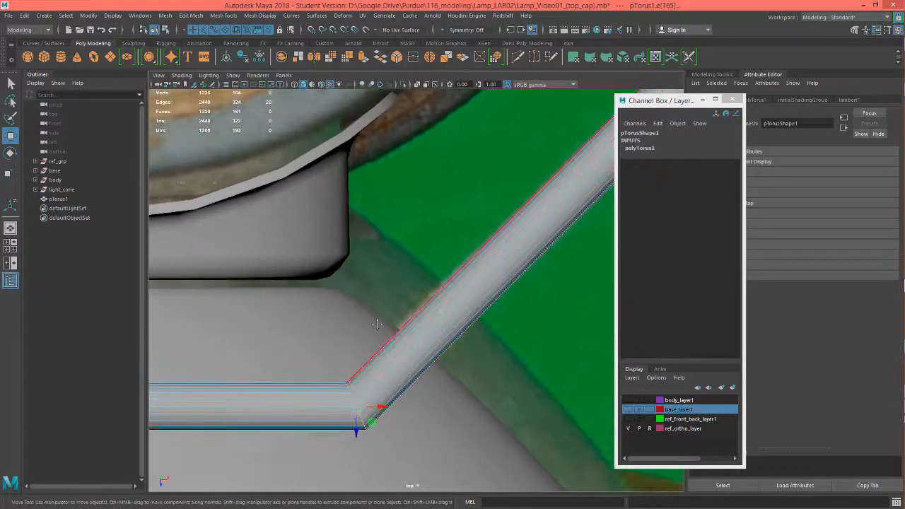
{"action": "middle_click_drag", "start_coordinate": [376, 325], "coordinate": [414, 248], "text": "alt"}
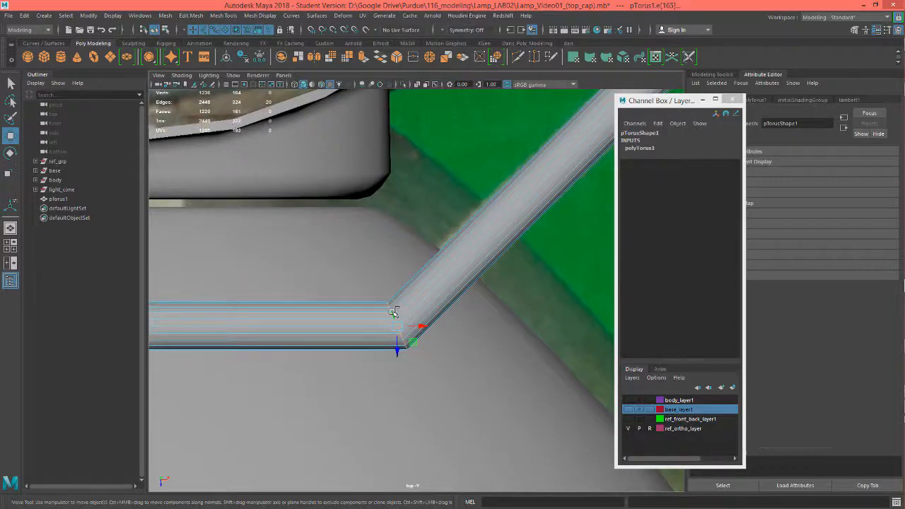
{"action": "right_click", "coordinate": [393, 312], "text": "shift"}
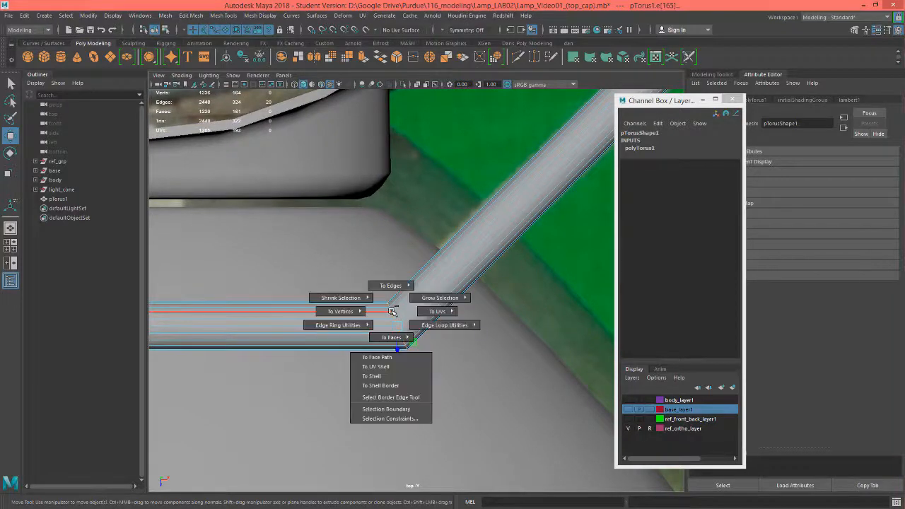
{"action": "mouse_move", "coordinate": [354, 324]}
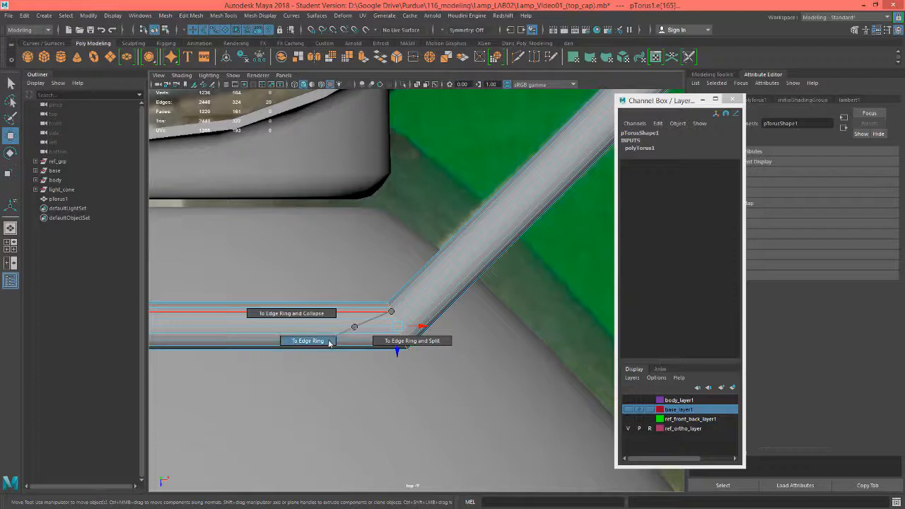
{"action": "left_click", "coordinate": [325, 343]}
Check the edge selection around the whole octagon in the top view and bevel the selected corner edges
{"action": "key", "text": "f"}
{"action": "scroll", "coordinate": [333, 331], "scroll_direction": "down", "scroll_amount": 1}
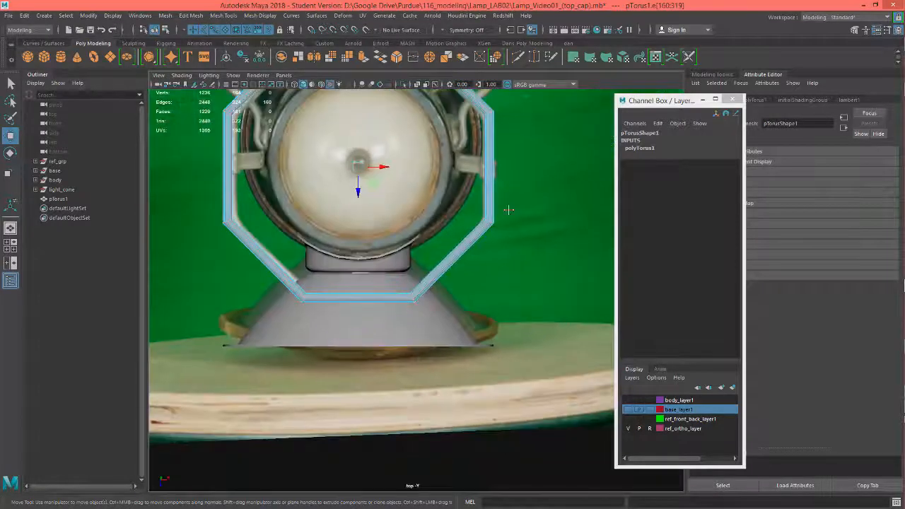
{"action": "middle_click_drag", "start_coordinate": [507, 208], "coordinate": [482, 333], "text": "alt"}
{"action": "scroll", "coordinate": [387, 222], "scroll_direction": "up", "scroll_amount": 4}
{"action": "middle_click_drag", "start_coordinate": [387, 222], "coordinate": [462, 338], "text": "alt"}
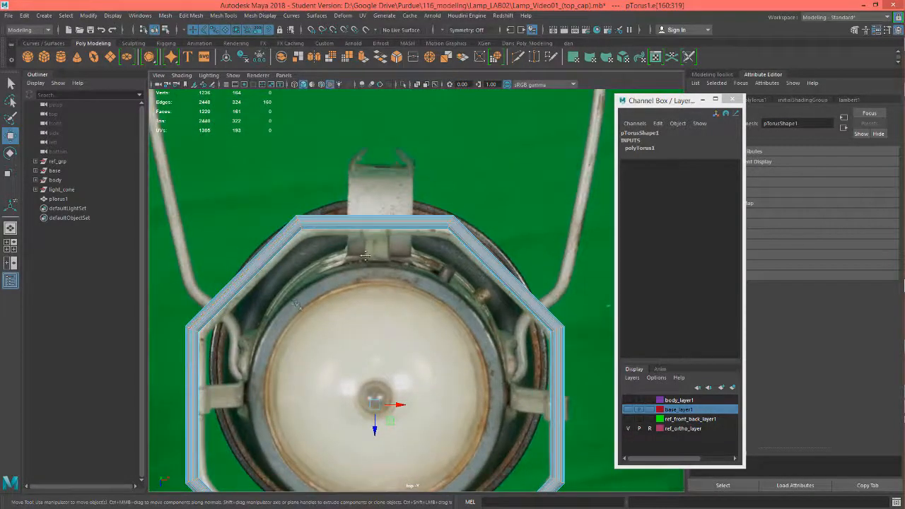
{"action": "middle_click_drag", "start_coordinate": [243, 407], "coordinate": [394, 225], "text": "alt"}
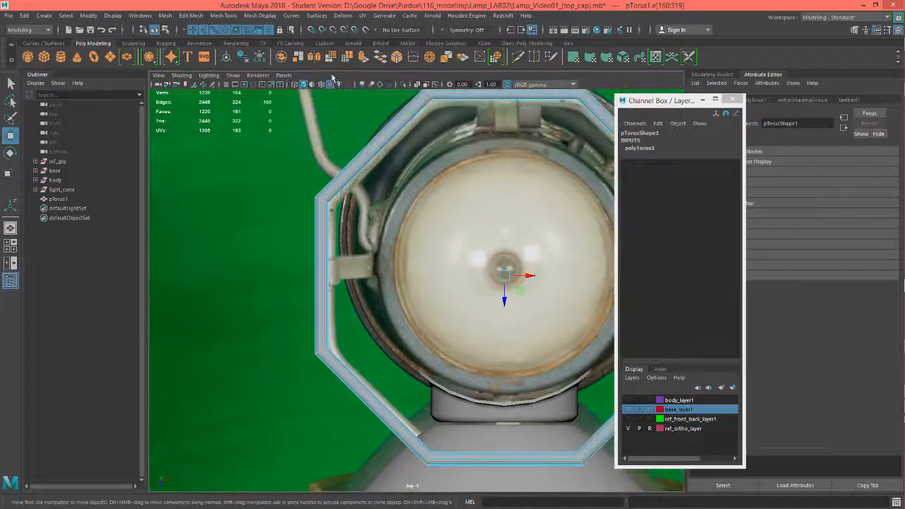
{"action": "middle_click_drag", "start_coordinate": [415, 177], "coordinate": [313, 160], "text": "alt"}
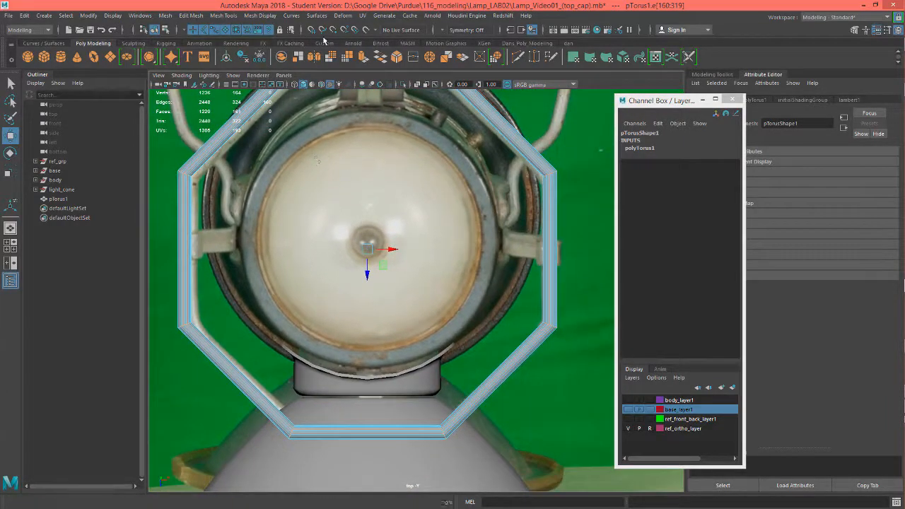
{"action": "left_click", "coordinate": [403, 58]}
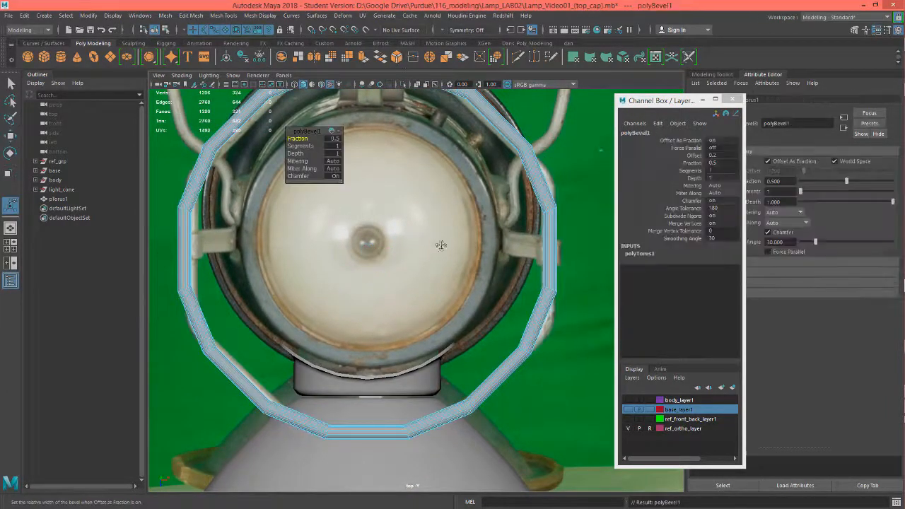
Set the corner bevel to 2 segments with a fraction of 0.1, comparing the rounding with the reference
{"action": "middle_click_drag", "start_coordinate": [443, 248], "coordinate": [434, 224], "text": "alt"}
{"action": "scroll", "coordinate": [435, 224], "scroll_direction": "up", "scroll_amount": 3}
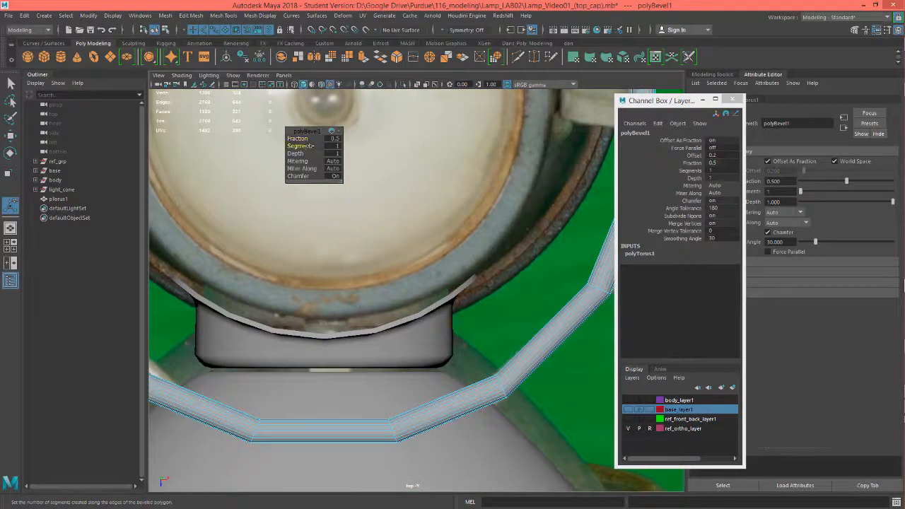
{"action": "left_click_drag", "start_coordinate": [309, 146], "coordinate": [312, 146]}
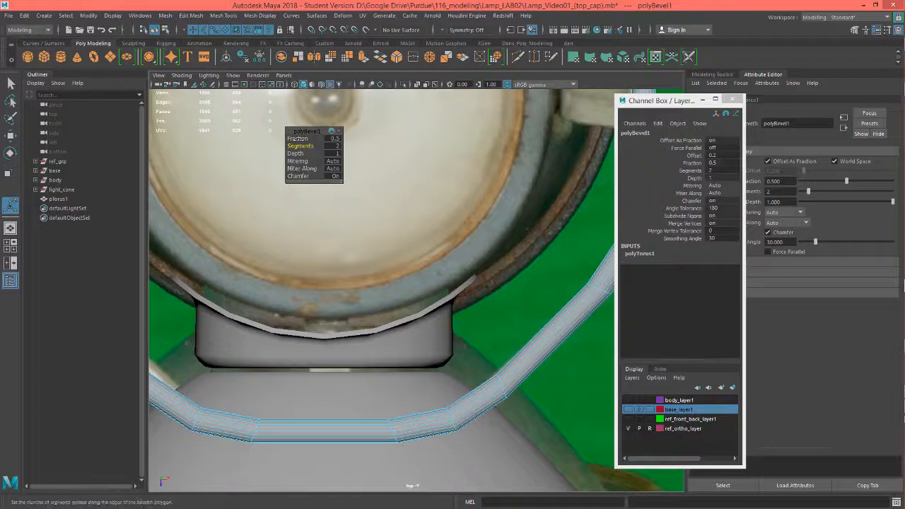
{"action": "left_click_drag", "start_coordinate": [298, 139], "coordinate": [311, 138]}
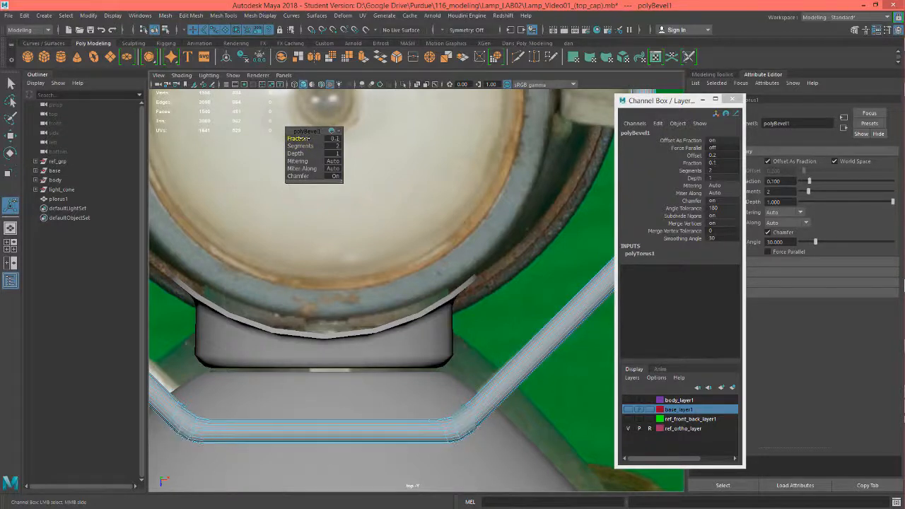
{"action": "scroll", "coordinate": [456, 274], "scroll_direction": "down", "scroll_amount": 8}
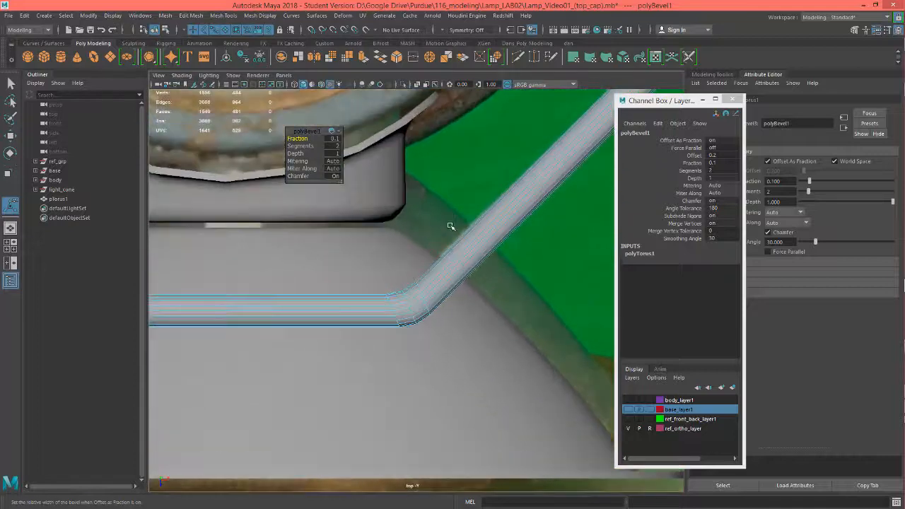
Compare the octagon's corners with the top-view reference and set the corner bevel's fraction to 0.2
{"action": "scroll", "coordinate": [456, 214], "scroll_direction": "up", "scroll_amount": 6}
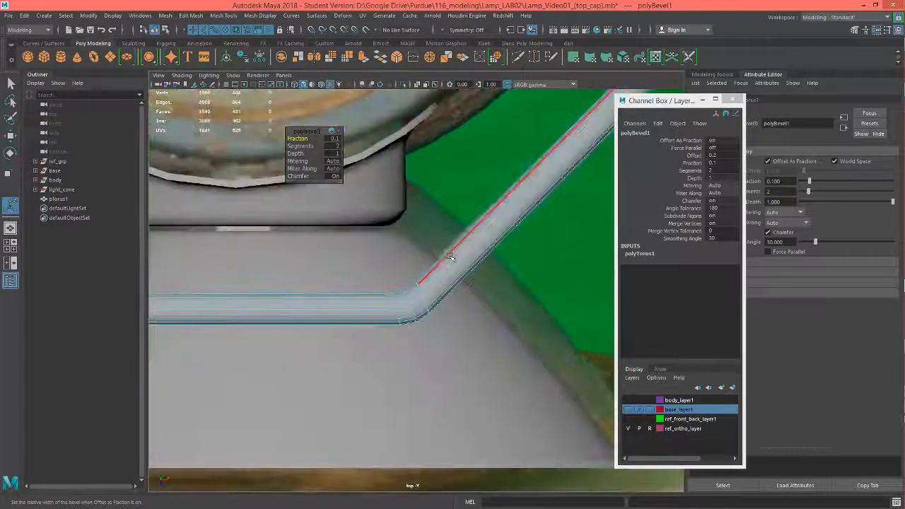
{"action": "scroll", "coordinate": [439, 251], "scroll_direction": "down", "scroll_amount": 6}
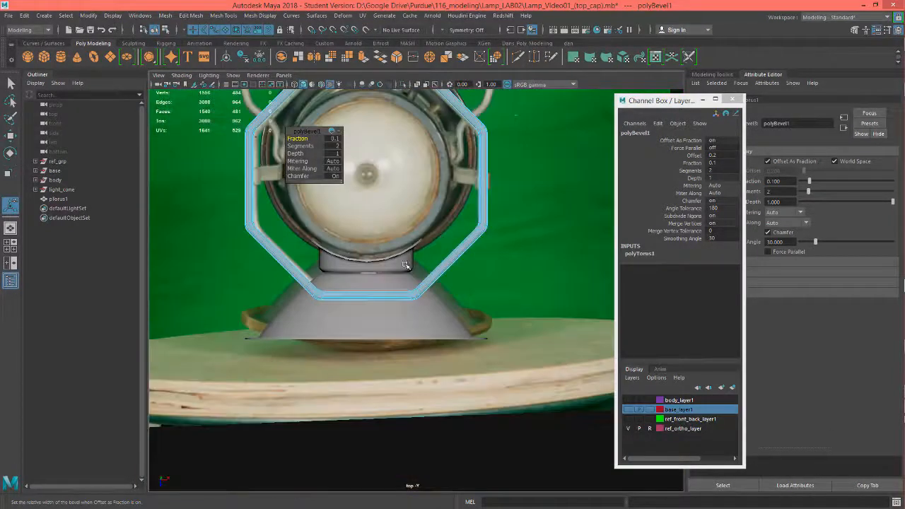
{"action": "scroll", "coordinate": [259, 261], "scroll_direction": "up", "scroll_amount": 6}
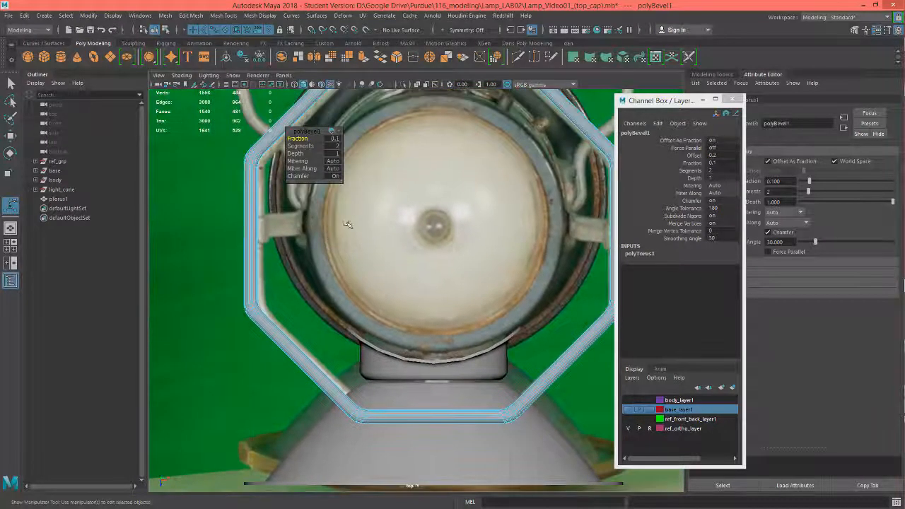
{"action": "middle_click_drag", "start_coordinate": [410, 215], "coordinate": [356, 280], "text": "alt"}
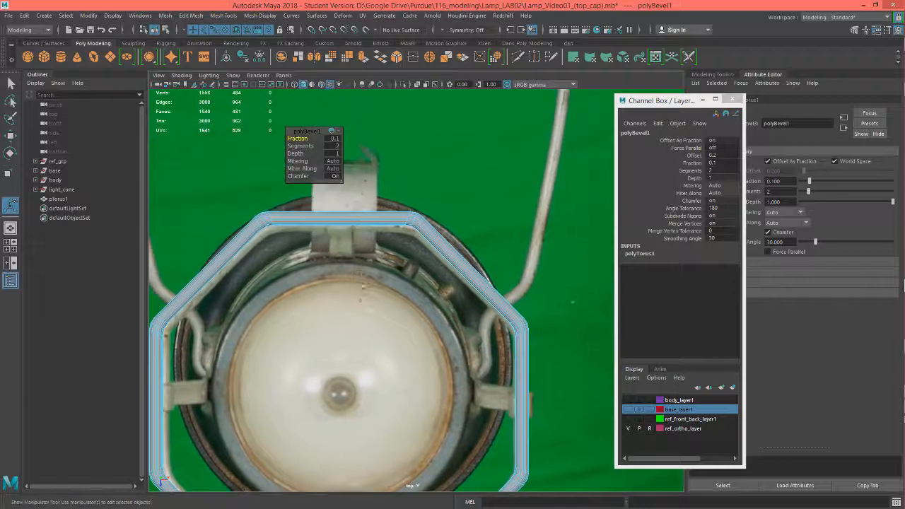
{"action": "scroll", "coordinate": [310, 247], "scroll_direction": "up", "scroll_amount": 2}
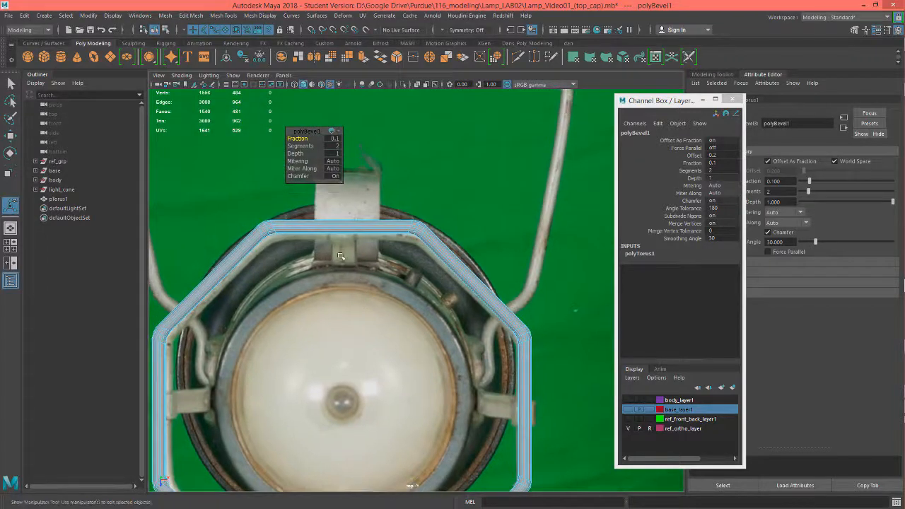
{"action": "middle_click_drag", "start_coordinate": [396, 187], "coordinate": [396, 218], "text": "alt"}
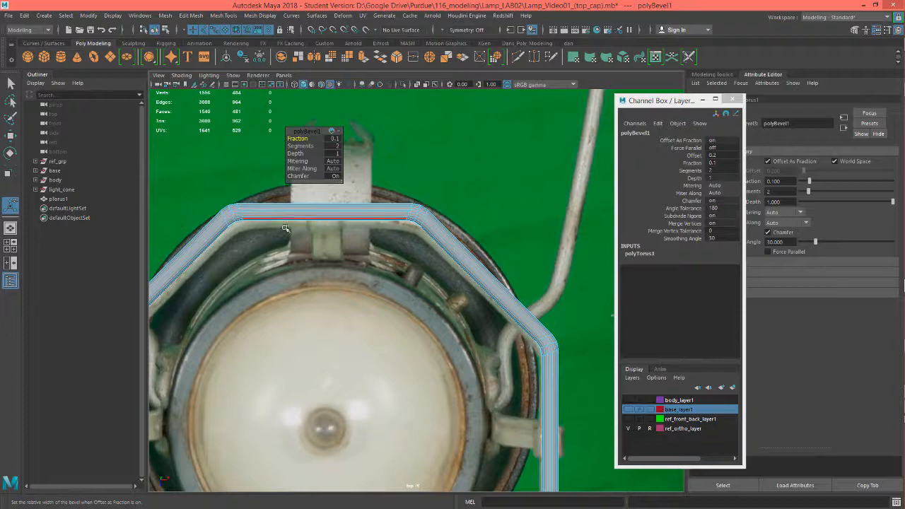
{"action": "middle_click_drag", "start_coordinate": [240, 238], "coordinate": [263, 222], "text": "alt"}
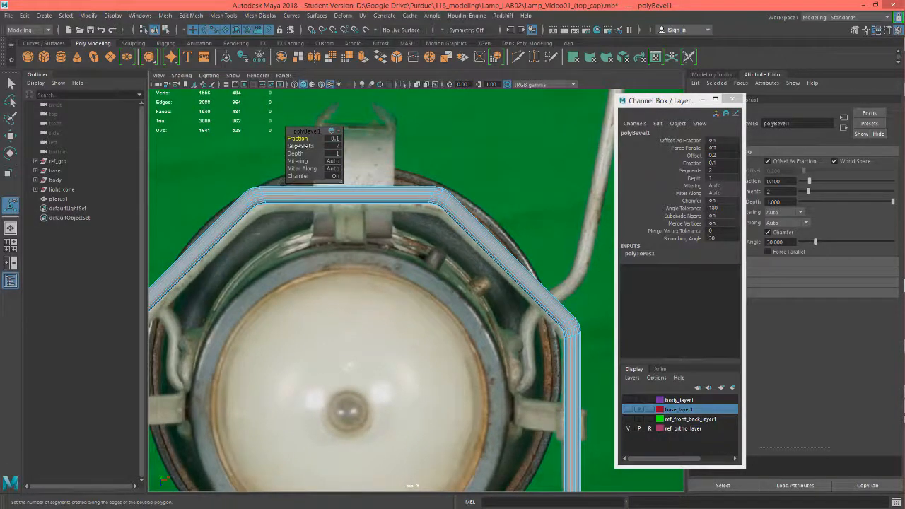
{"action": "left_click_drag", "start_coordinate": [297, 138], "coordinate": [307, 138]}
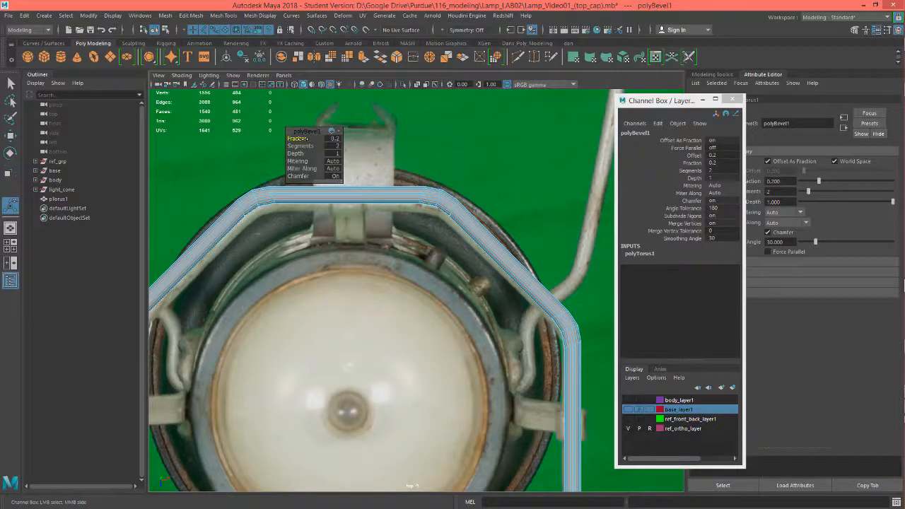
Check the octagon's lower corners and return to object mode with the whole torus selected
{"action": "middle_click_drag", "start_coordinate": [371, 323], "coordinate": [371, 199], "text": "alt"}
{"action": "middle_click_drag", "start_coordinate": [401, 339], "coordinate": [420, 222], "text": "alt"}
{"action": "middle_click_drag", "start_coordinate": [422, 300], "coordinate": [429, 282], "text": "alt"}
{"action": "middle_click_drag", "start_coordinate": [409, 313], "coordinate": [411, 330], "text": "alt"}
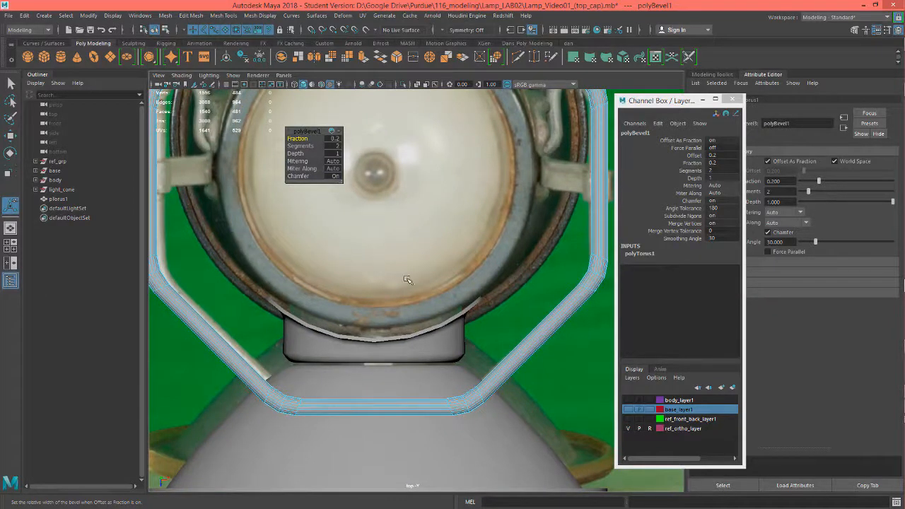
{"action": "key", "text": "w"}
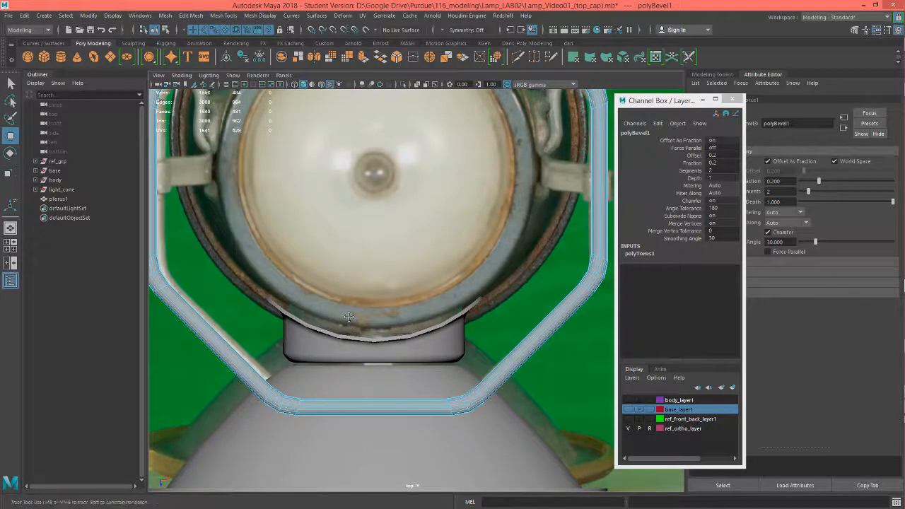
{"action": "middle_click_drag", "start_coordinate": [322, 295], "coordinate": [327, 267], "text": "alt"}
{"action": "right_click_drag", "start_coordinate": [540, 227], "coordinate": [568, 286]}
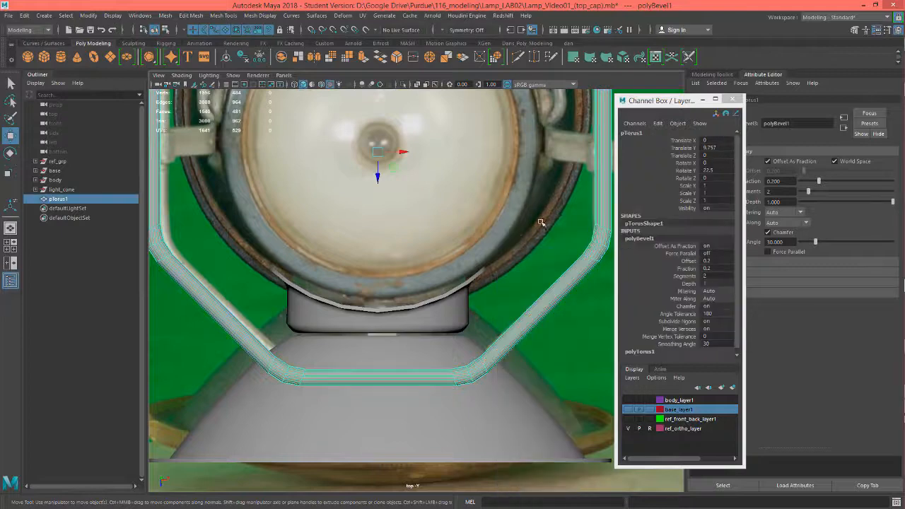
Examine the rounded corners around the whole octagon against the reference image in the top view
{"action": "middle_click_drag", "start_coordinate": [495, 222], "coordinate": [466, 291], "text": "alt"}
{"action": "right_click_drag", "start_coordinate": [455, 319], "coordinate": [416, 334], "text": "alt"}
{"action": "middle_click_drag", "start_coordinate": [391, 305], "coordinate": [390, 403], "text": "alt"}
{"action": "right_click_drag", "start_coordinate": [309, 235], "coordinate": [440, 196], "text": "alt"}
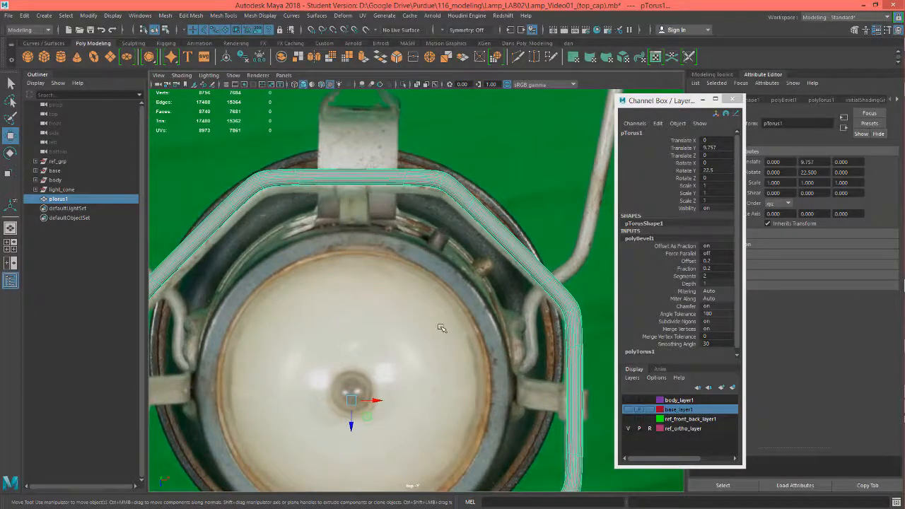
{"action": "middle_click_drag", "start_coordinate": [457, 417], "coordinate": [427, 275], "text": "alt"}
{"action": "middle_click_drag", "start_coordinate": [430, 367], "coordinate": [452, 191], "text": "alt"}
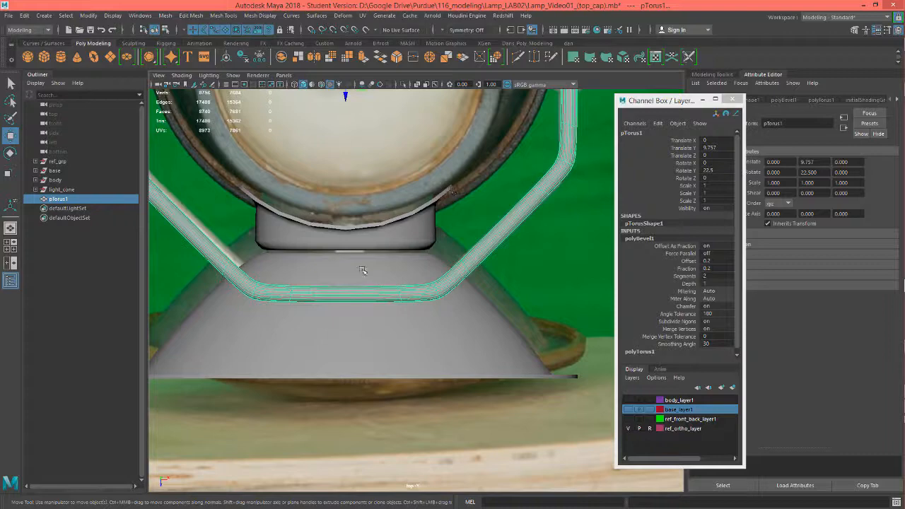
{"action": "middle_click_drag", "start_coordinate": [239, 232], "coordinate": [325, 293], "text": "alt"}
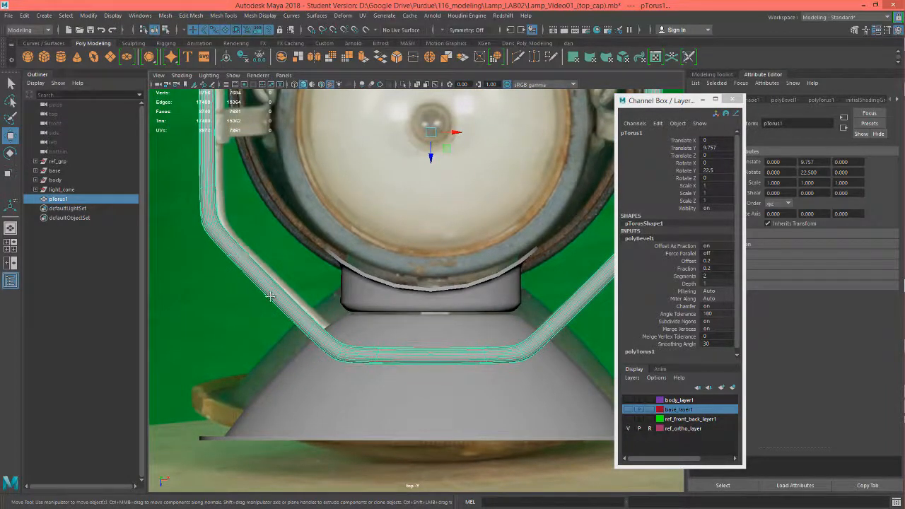
{"action": "middle_click_drag", "start_coordinate": [271, 297], "coordinate": [309, 340], "text": "alt"}
{"action": "right_click_drag", "start_coordinate": [287, 314], "coordinate": [315, 363], "text": "alt"}
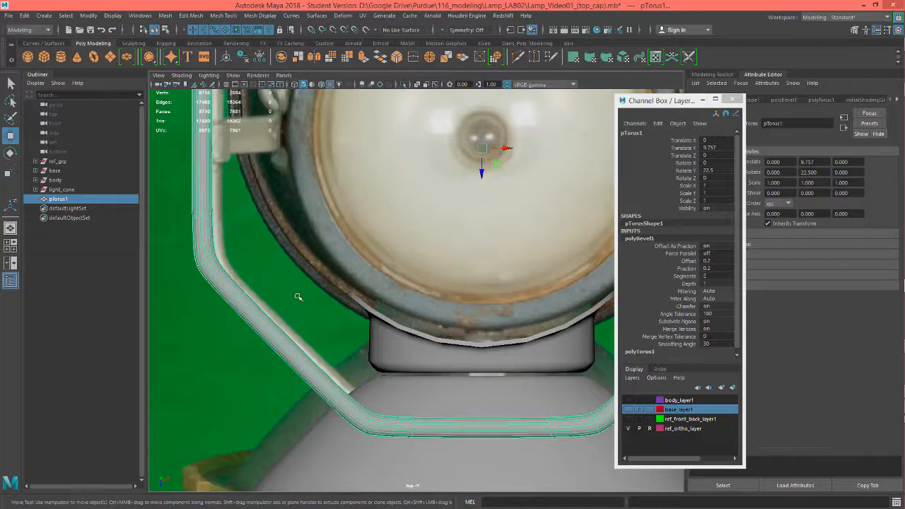
{"action": "middle_click_drag", "start_coordinate": [298, 297], "coordinate": [400, 430], "text": "alt"}
{"action": "middle_click_drag", "start_coordinate": [301, 275], "coordinate": [315, 446], "text": "alt"}
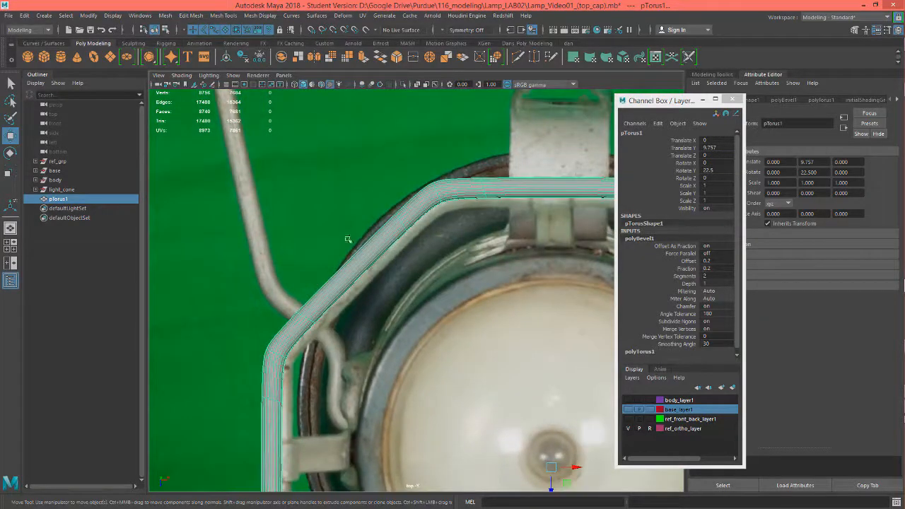
{"action": "middle_click_drag", "start_coordinate": [414, 312], "coordinate": [227, 362], "text": "alt"}
{"action": "middle_click_drag", "start_coordinate": [566, 341], "coordinate": [537, 235], "text": "alt"}
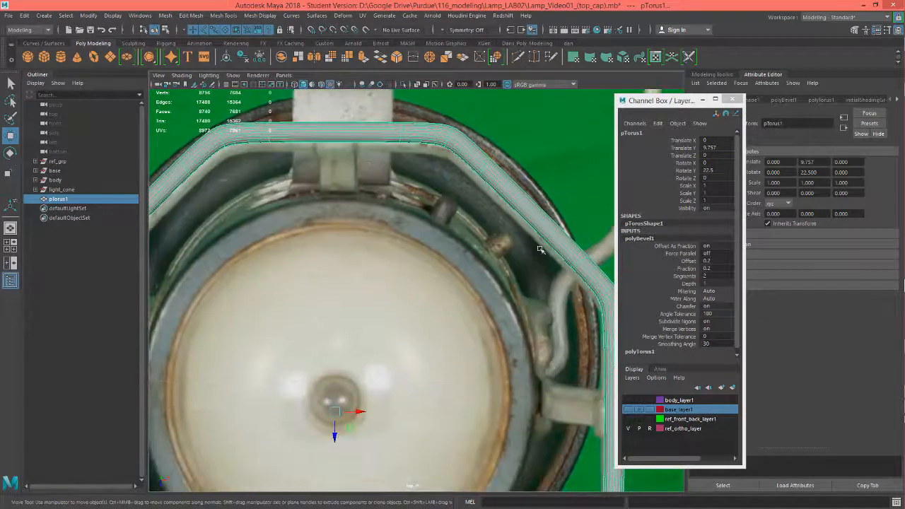
Switch to the perspective view and orbit to see the octagonal guard around the lamp's glass dome
{"action": "key", "text": "space"}
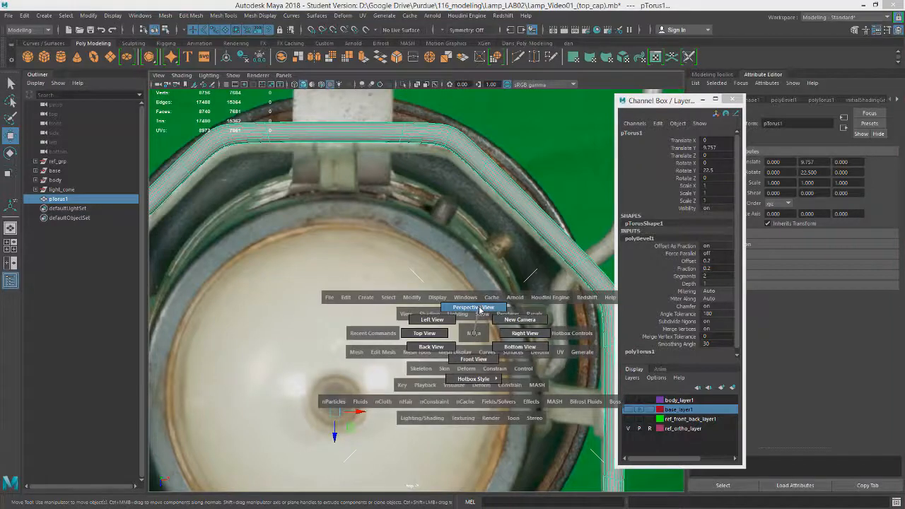
{"action": "left_click", "coordinate": [480, 309]}
{"action": "left_click_drag", "start_coordinate": [429, 292], "coordinate": [405, 373], "text": "alt"}
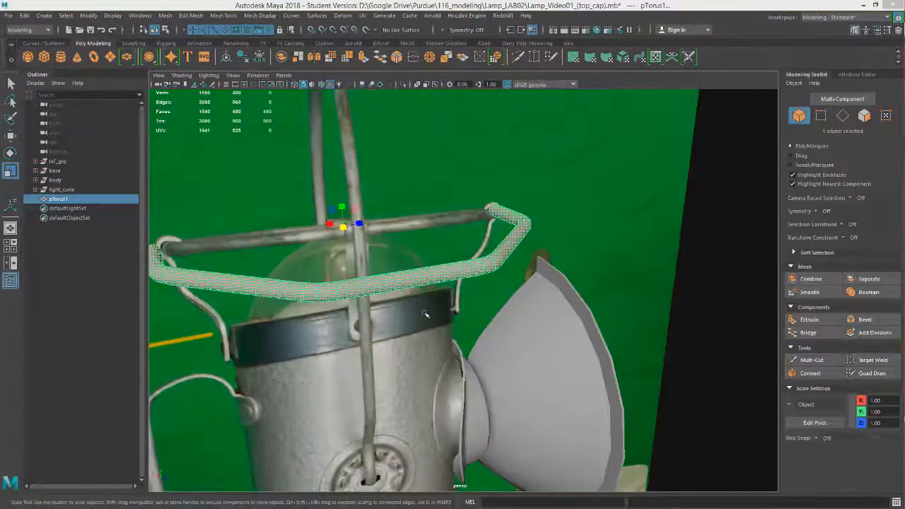
{"action": "left_click_drag", "start_coordinate": [425, 314], "coordinate": [428, 309], "text": "alt"}
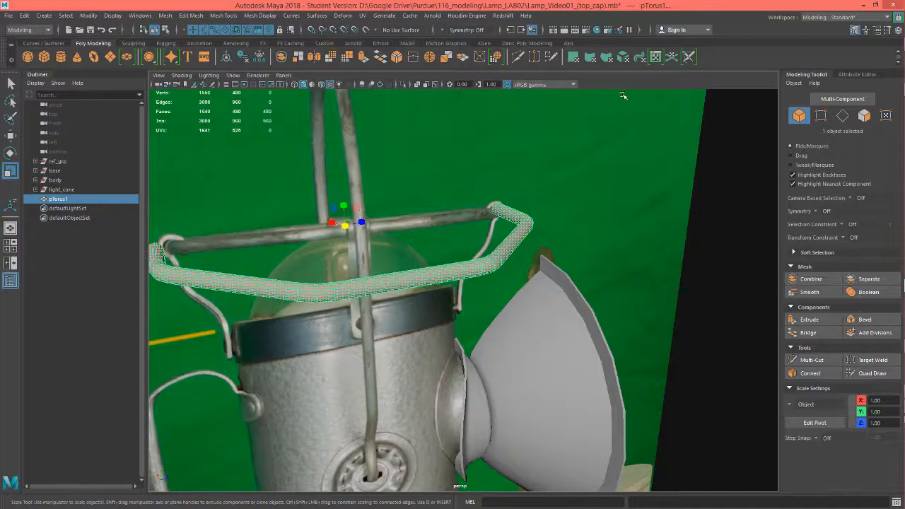
Open the UV Editor for the torus, turn on the checker map and place the editor beside the viewport
{"action": "left_click", "coordinate": [654, 57]}
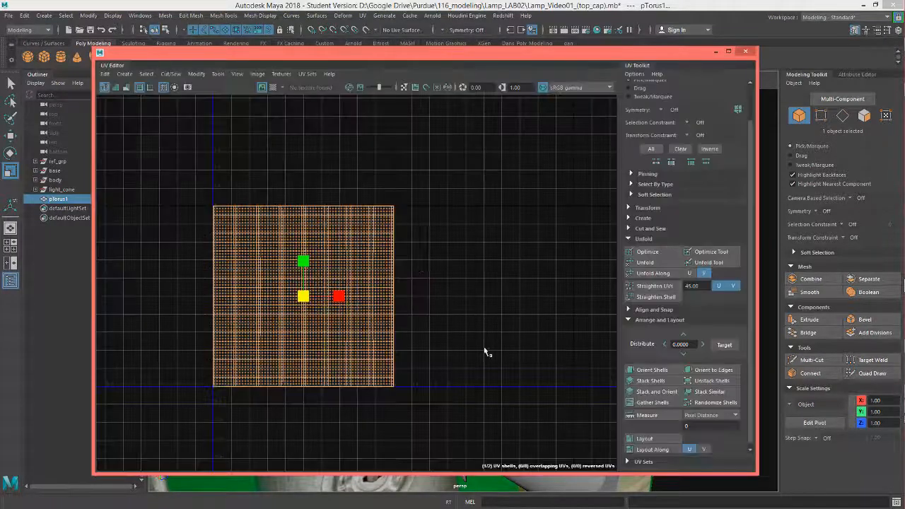
{"action": "left_click_drag", "start_coordinate": [357, 58], "coordinate": [459, 66]}
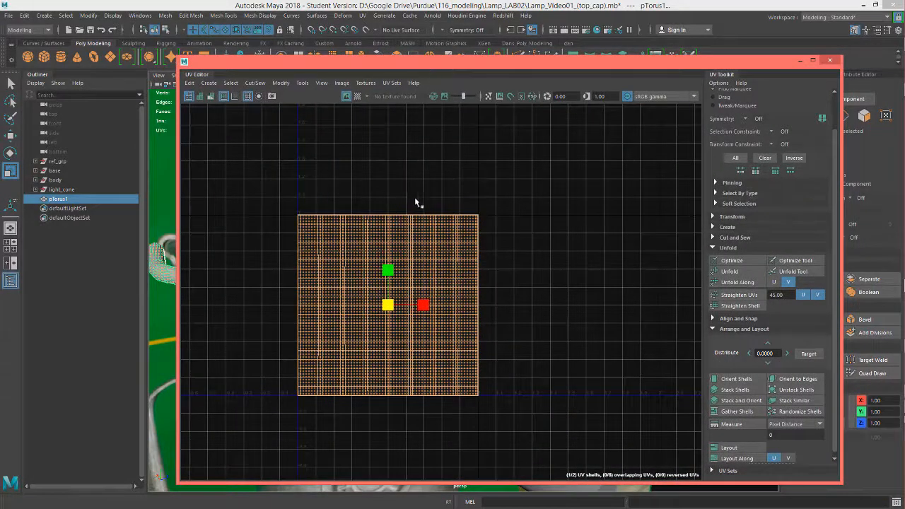
{"action": "left_click_drag", "start_coordinate": [430, 61], "coordinate": [707, 98]}
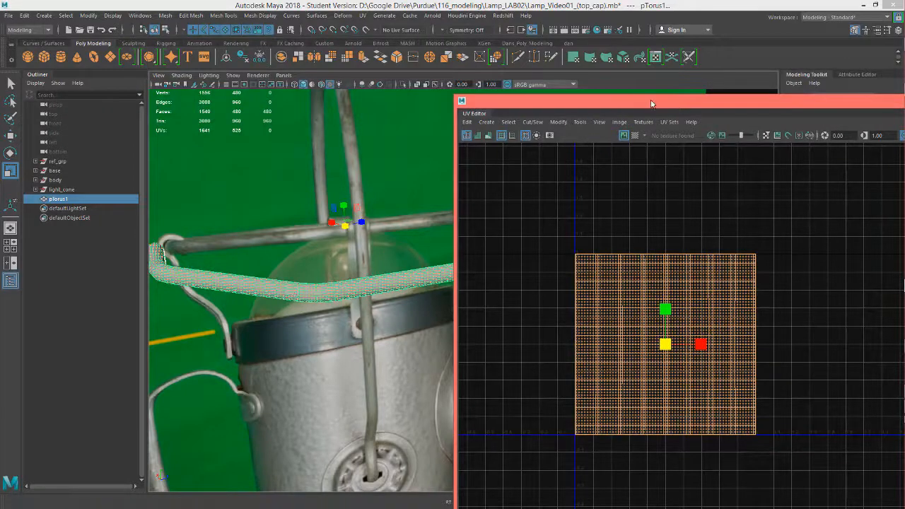
{"action": "left_click_drag", "start_coordinate": [640, 103], "coordinate": [425, 67]}
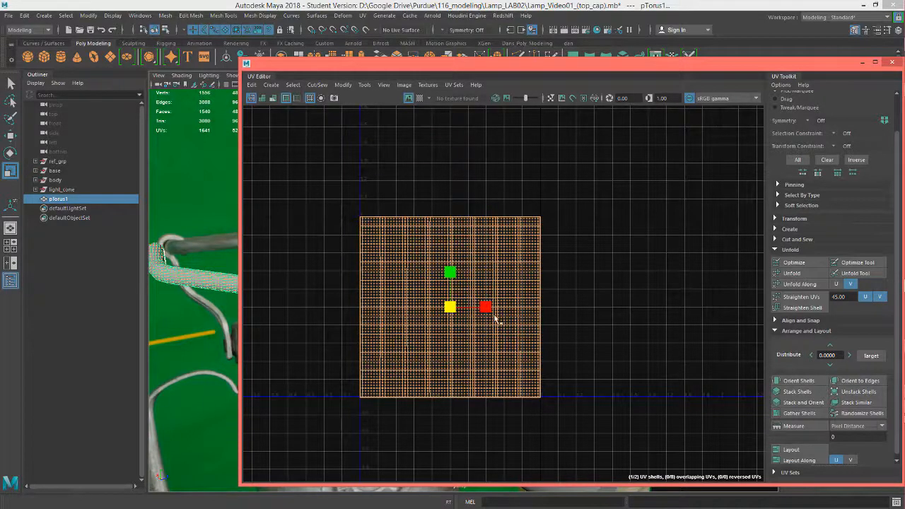
{"action": "left_click", "coordinate": [420, 98]}
{"action": "left_click_drag", "start_coordinate": [420, 65], "coordinate": [641, 51]}
Scale the torus's UV shell vertically into a thin horizontal band to even out the stretched checker pattern
{"action": "left_click_drag", "start_coordinate": [352, 283], "coordinate": [410, 290], "text": "alt"}
{"action": "scroll", "coordinate": [348, 302], "scroll_direction": "up", "scroll_amount": 5}
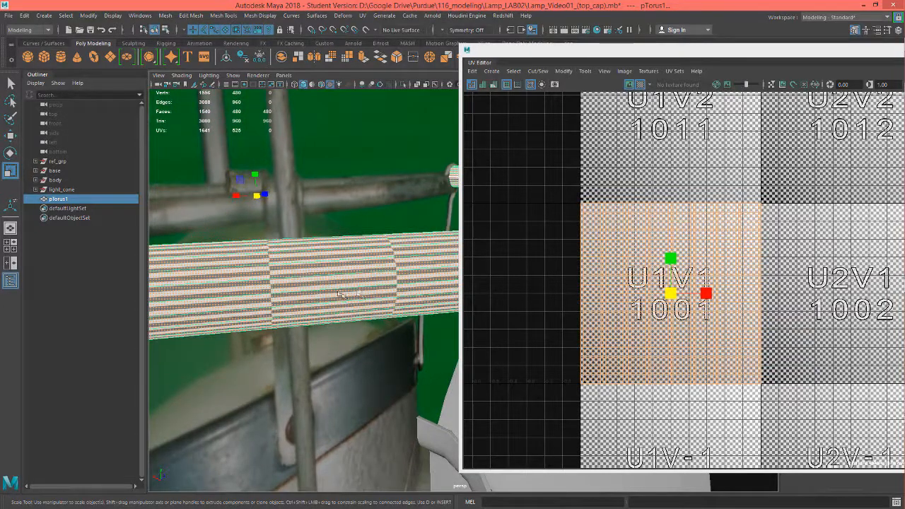
{"action": "scroll", "coordinate": [628, 282], "scroll_direction": "up", "scroll_amount": 5}
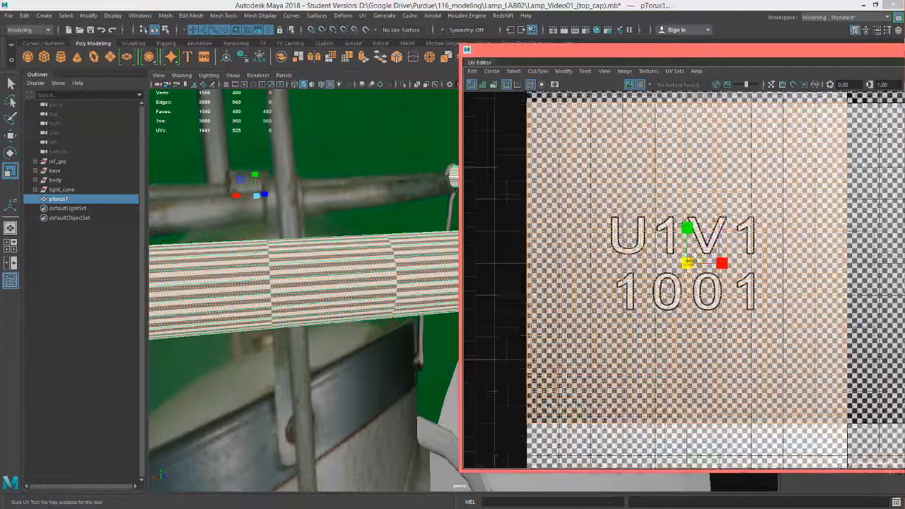
{"action": "middle_click_drag", "start_coordinate": [688, 262], "coordinate": [689, 226], "text": "alt"}
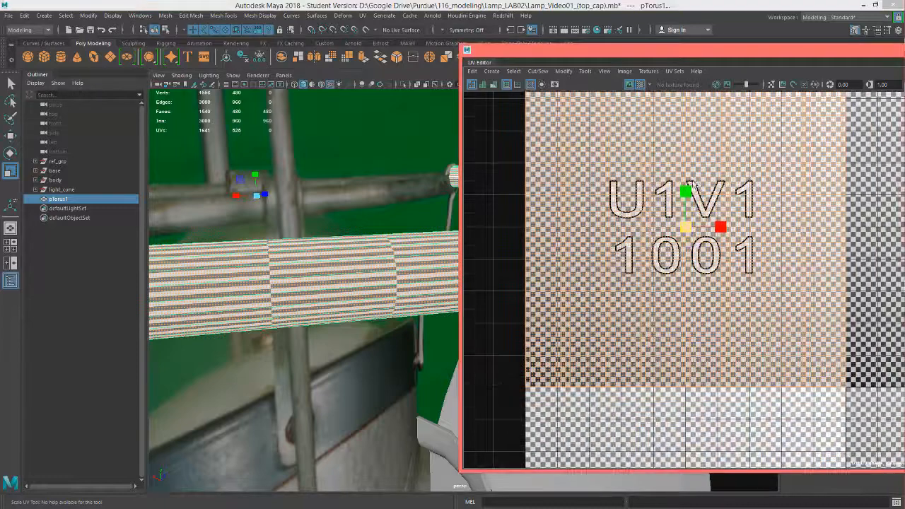
{"action": "left_click_drag", "start_coordinate": [688, 196], "coordinate": [694, 228]}
{"action": "left_click_drag", "start_coordinate": [388, 266], "coordinate": [262, 265], "text": "alt"}
{"action": "middle_click_drag", "start_coordinate": [262, 265], "coordinate": [393, 338], "text": "alt"}
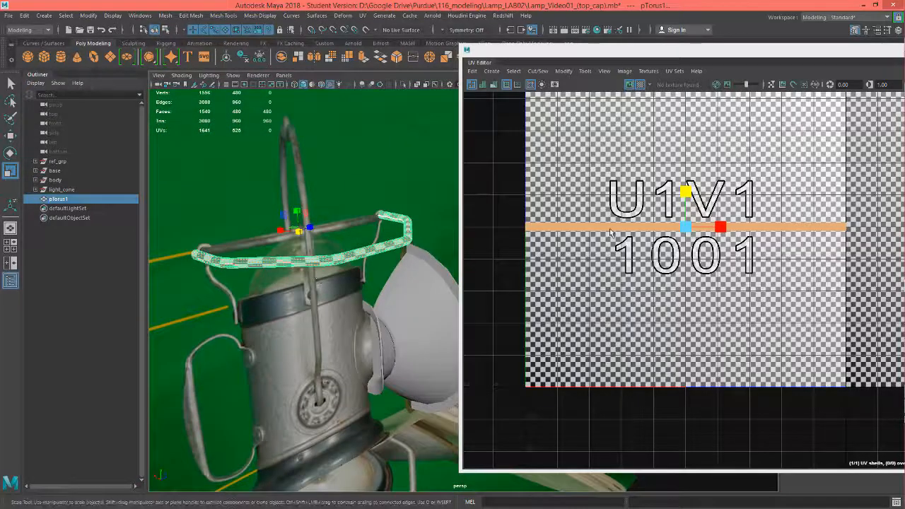
Scale the UV band up uniformly past the 1001 tile to make the checker squares on the guard smaller
{"action": "scroll", "coordinate": [611, 233], "scroll_direction": "up", "scroll_amount": 2}
{"action": "scroll", "coordinate": [615, 235], "scroll_direction": "up", "scroll_amount": 1}
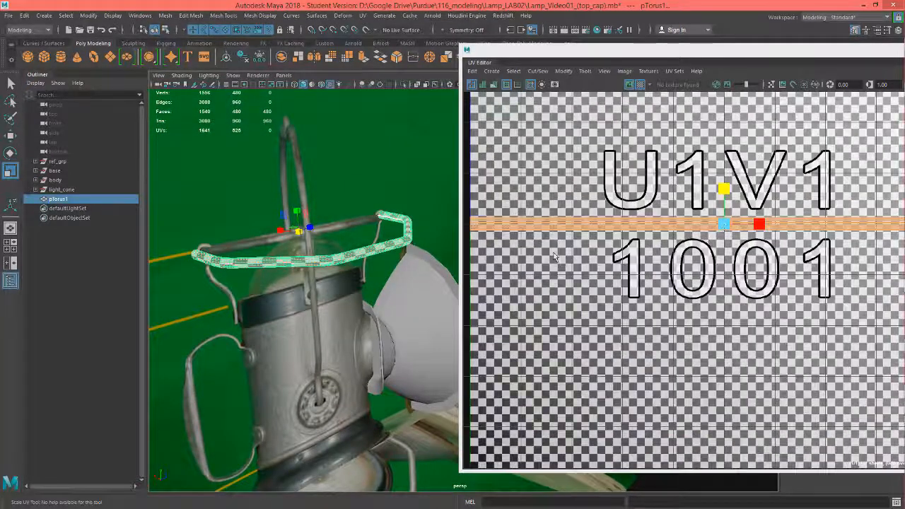
{"action": "scroll", "coordinate": [283, 254], "scroll_direction": "up", "scroll_amount": 2}
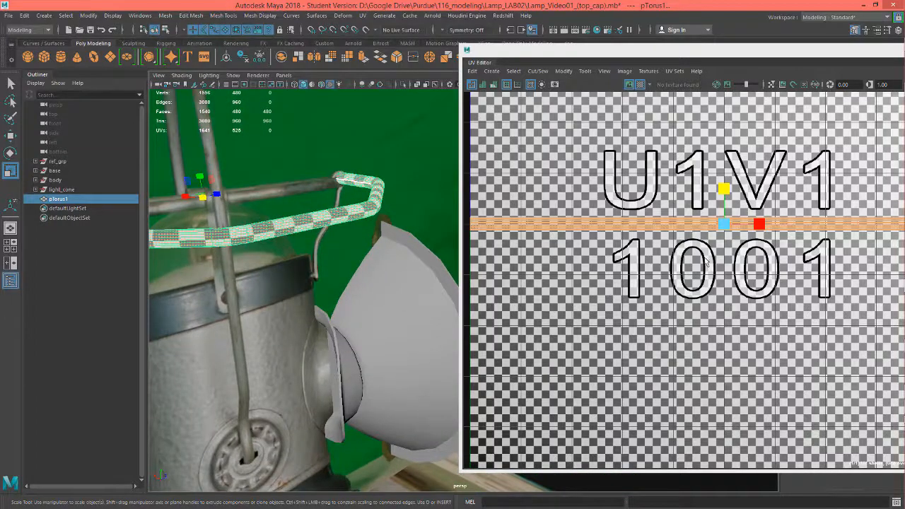
{"action": "scroll", "coordinate": [706, 263], "scroll_direction": "down", "scroll_amount": 3}
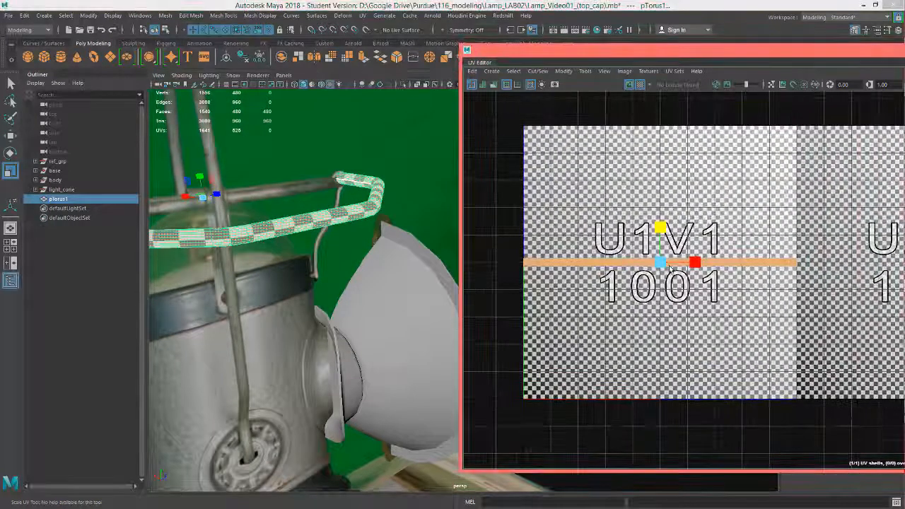
{"action": "left_click_drag", "start_coordinate": [671, 268], "coordinate": [735, 229]}
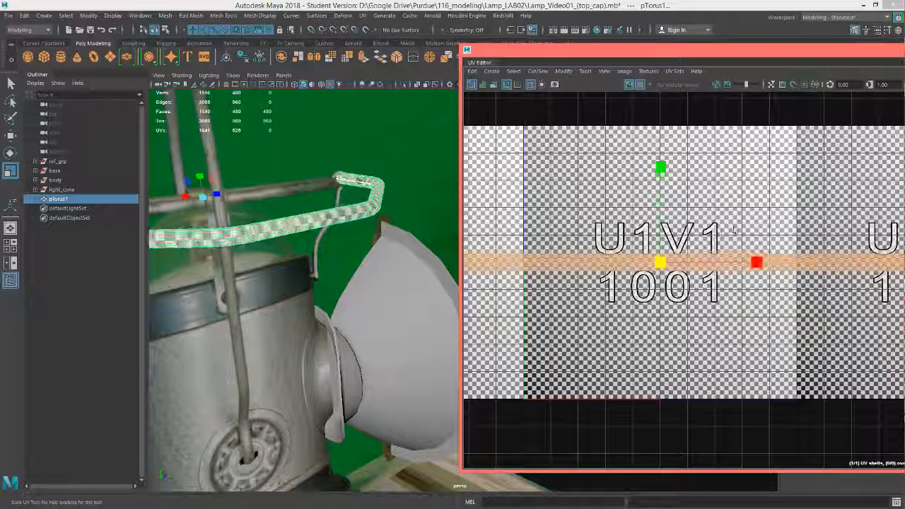
{"action": "left_click_drag", "start_coordinate": [757, 263], "coordinate": [904, 262]}
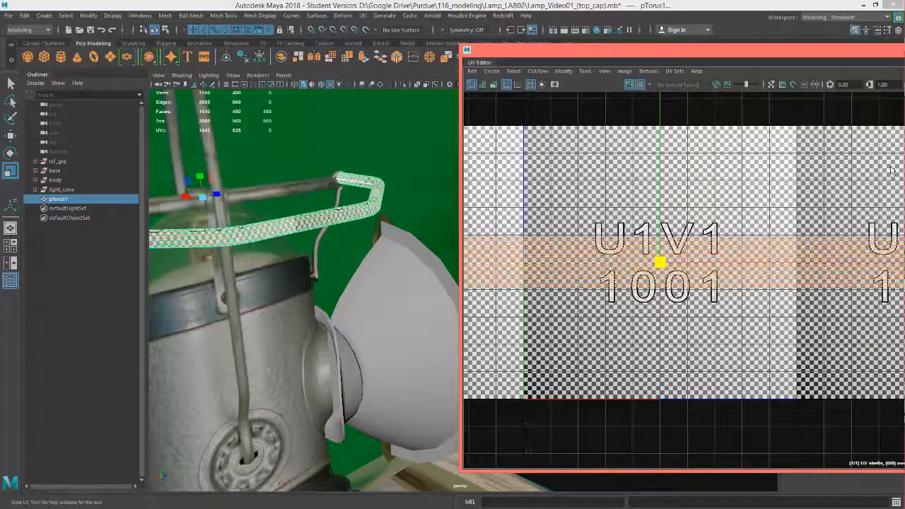
{"action": "left_click_drag", "start_coordinate": [894, 171], "coordinate": [902, 160]}
Inspect the checker squares along the guard's tube and corners for distortion in the perspective view
{"action": "right_click_drag", "start_coordinate": [348, 213], "coordinate": [417, 218], "text": "alt"}
{"action": "middle_click_drag", "start_coordinate": [322, 276], "coordinate": [384, 317], "text": "alt"}
{"action": "right_click_drag", "start_coordinate": [309, 265], "coordinate": [354, 272], "text": "alt"}
{"action": "middle_click_drag", "start_coordinate": [344, 284], "coordinate": [403, 248], "text": "alt"}
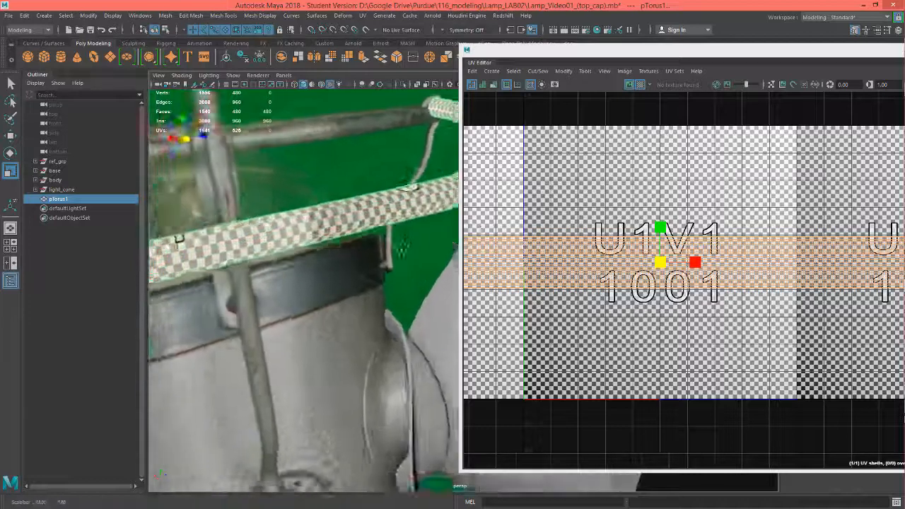
{"action": "left_click_drag", "start_coordinate": [402, 247], "coordinate": [429, 214], "text": "alt"}
{"action": "right_click_drag", "start_coordinate": [396, 215], "coordinate": [445, 216], "text": "alt"}
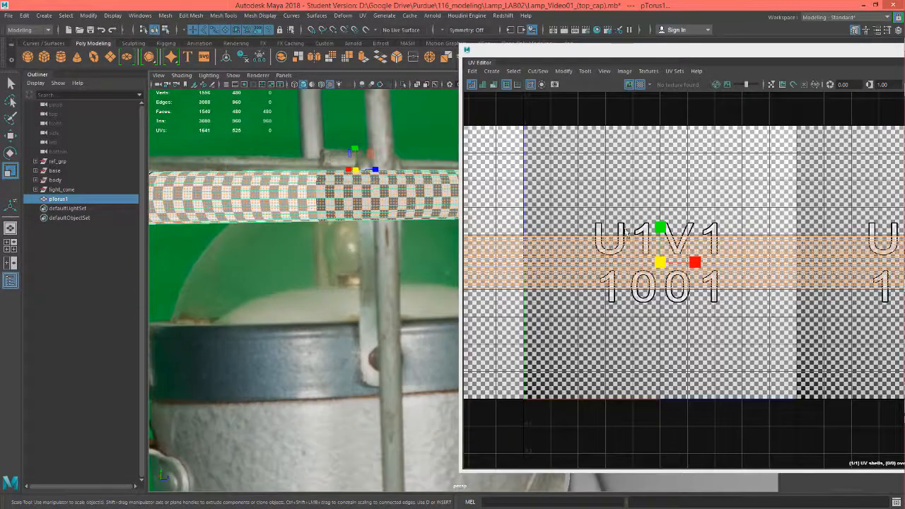
Stretch the UV band vertically to even out the checker squares, checking their proportions along the guard's tube
{"action": "left_click_drag", "start_coordinate": [660, 228], "coordinate": [666, 213]}
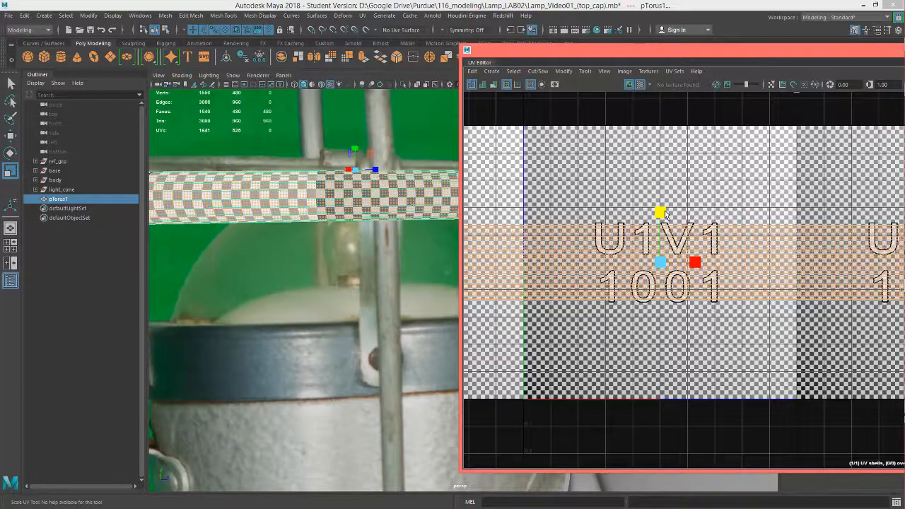
{"action": "left_click_drag", "start_coordinate": [345, 210], "coordinate": [393, 291], "text": "alt"}
{"action": "left_click_drag", "start_coordinate": [420, 276], "coordinate": [415, 305], "text": "alt"}
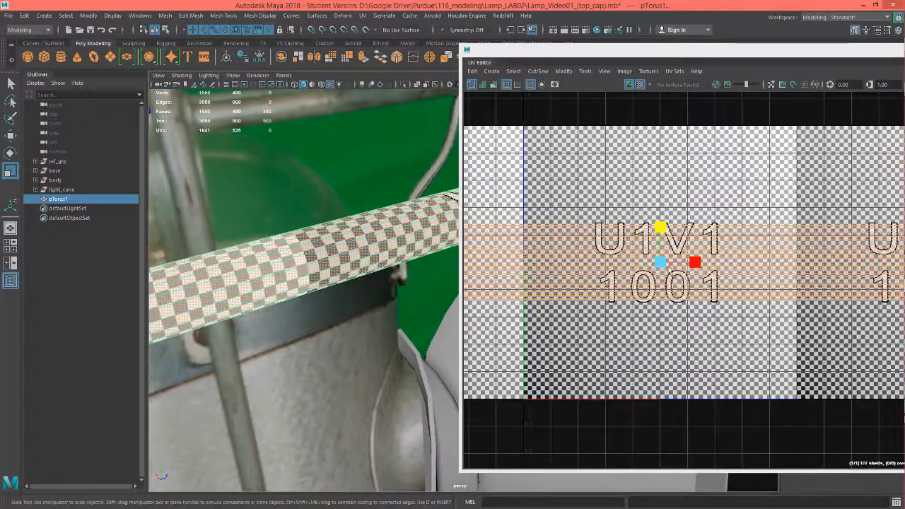
Scale the torus's UV shell down uniformly until the whole strip fits within the 1001 tile
{"action": "left_click_drag", "start_coordinate": [665, 267], "coordinate": [636, 284]}
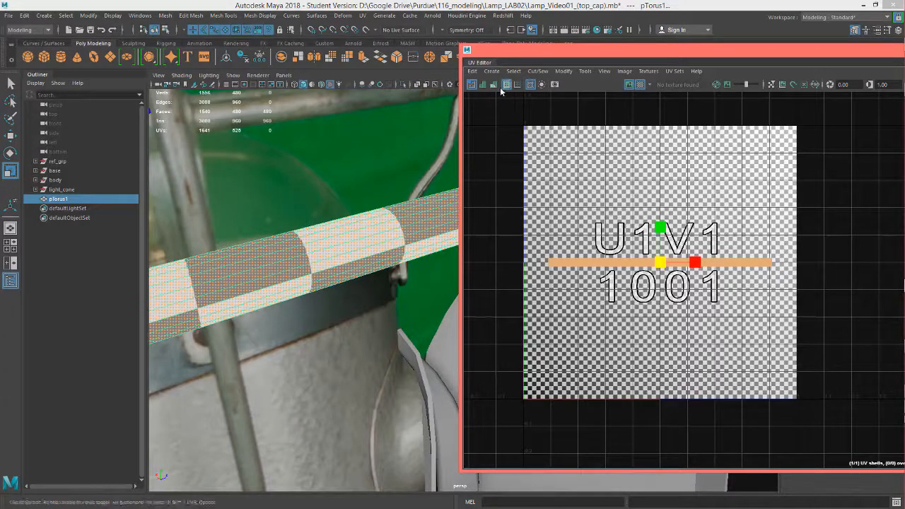
{"action": "middle_click_drag", "start_coordinate": [797, 362], "coordinate": [741, 362], "text": "alt"}
{"action": "right_click_drag", "start_coordinate": [740, 359], "coordinate": [674, 178], "text": "alt"}
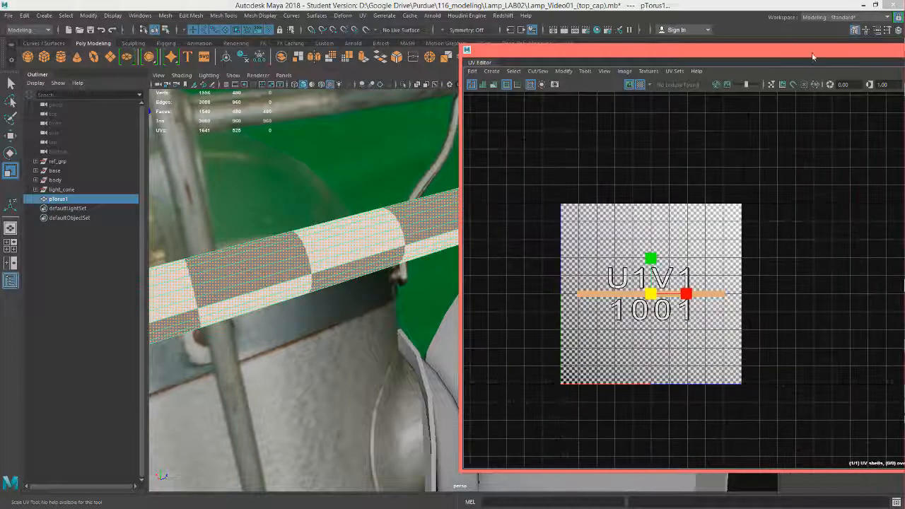
Reposition the UV Editor over the viewport and move the torus's UV strip straight down, just below the 1001 tile
{"action": "left_click_drag", "start_coordinate": [813, 53], "coordinate": [624, 64]}
{"action": "left_click_drag", "start_coordinate": [835, 63], "coordinate": [717, 62]}
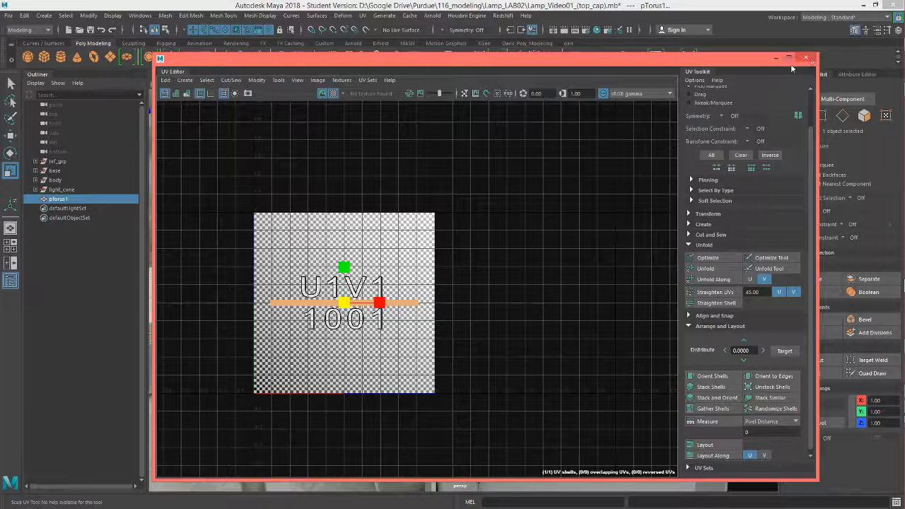
{"action": "key", "text": "w"}
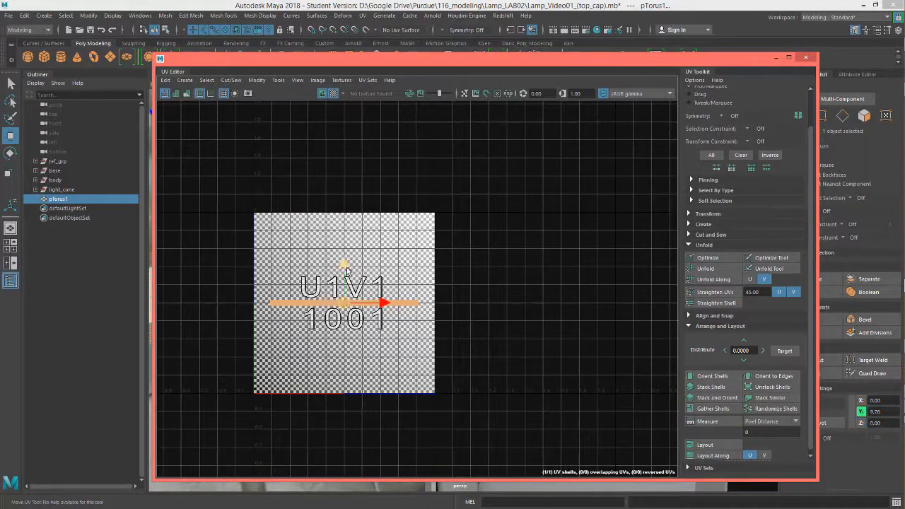
{"action": "left_click_drag", "start_coordinate": [346, 263], "coordinate": [347, 372]}
Turn off the checker map and save the scene with the UV Editor out of the way
{"action": "left_click", "coordinate": [333, 93]}
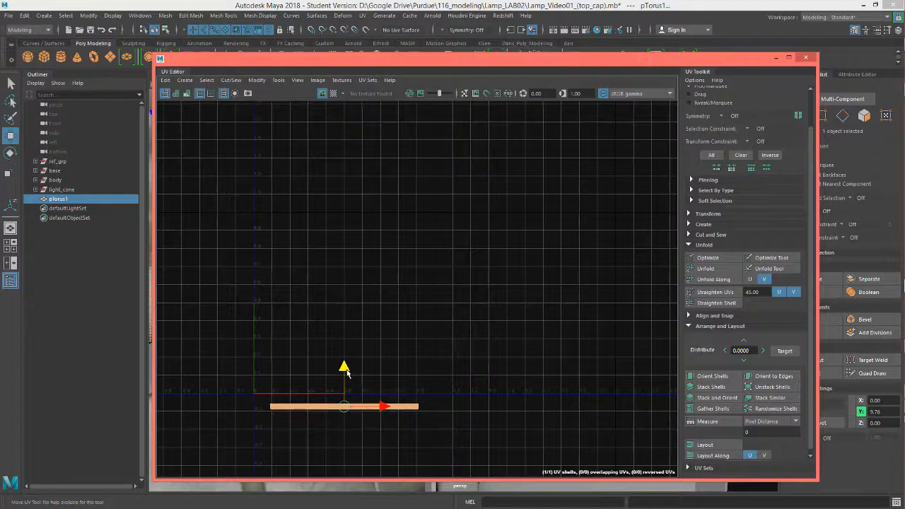
{"action": "left_click", "coordinate": [781, 55]}
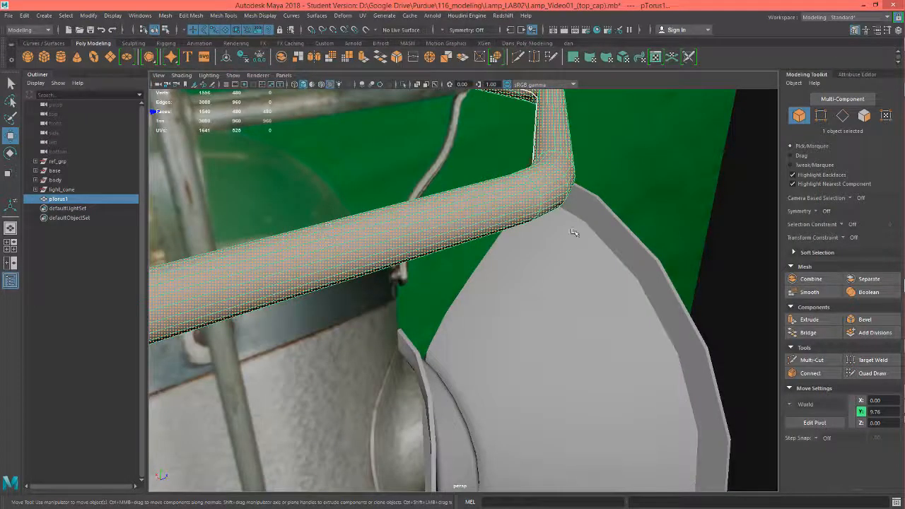
{"action": "key", "text": "ctrl+s"}
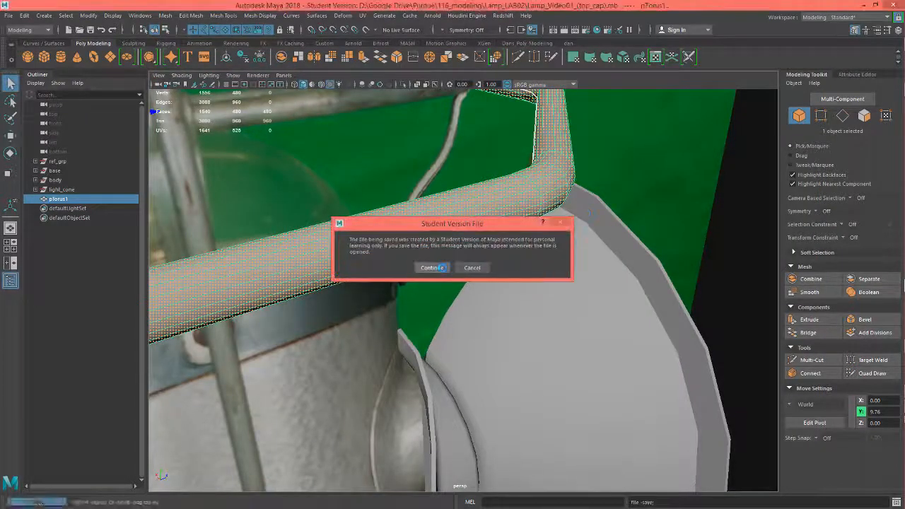